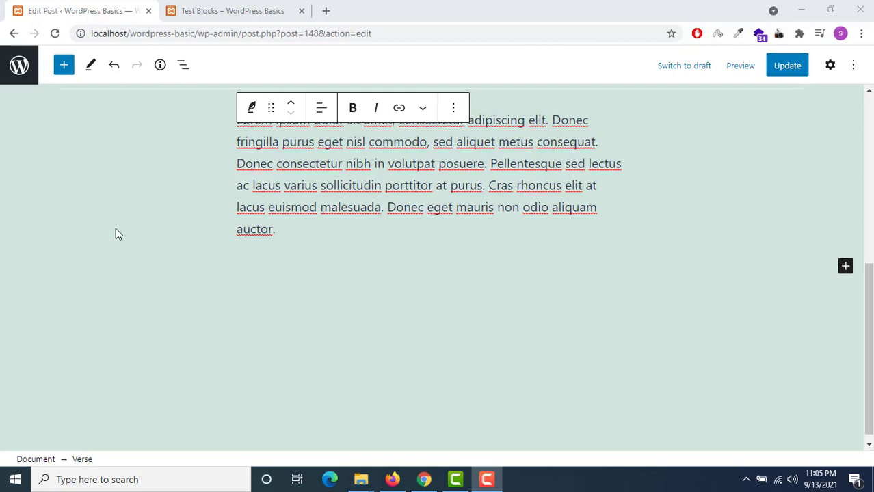
Insert an Image block below the Lorem ipsum verse at the end of the post
left_click(65, 65)
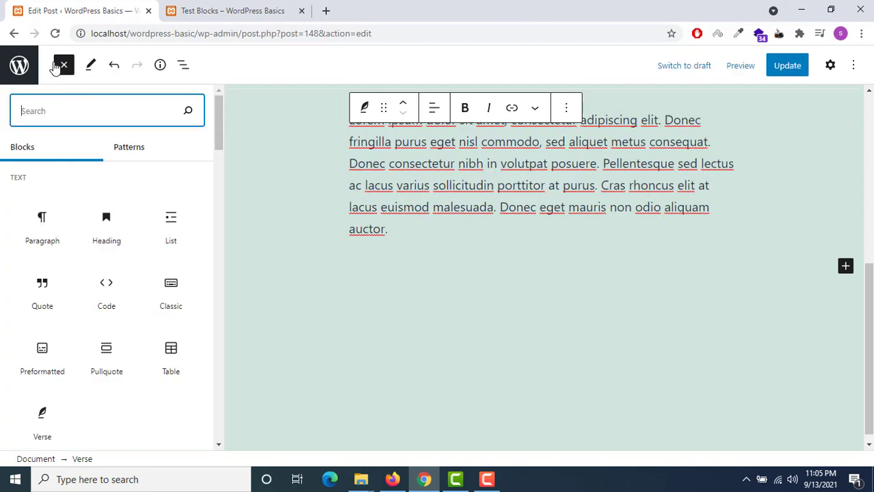
scroll(120, 236, "down", 3)
scroll(10, 234, "up", 3)
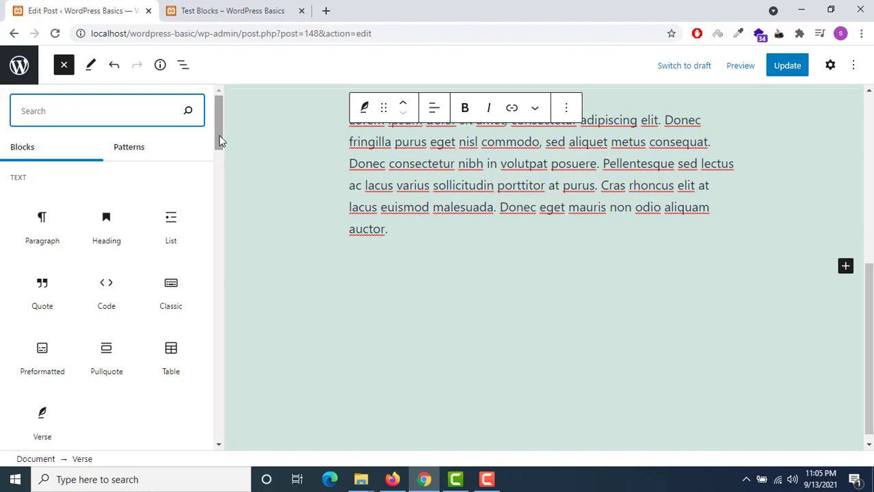
left_click_drag(219, 140, 218, 191)
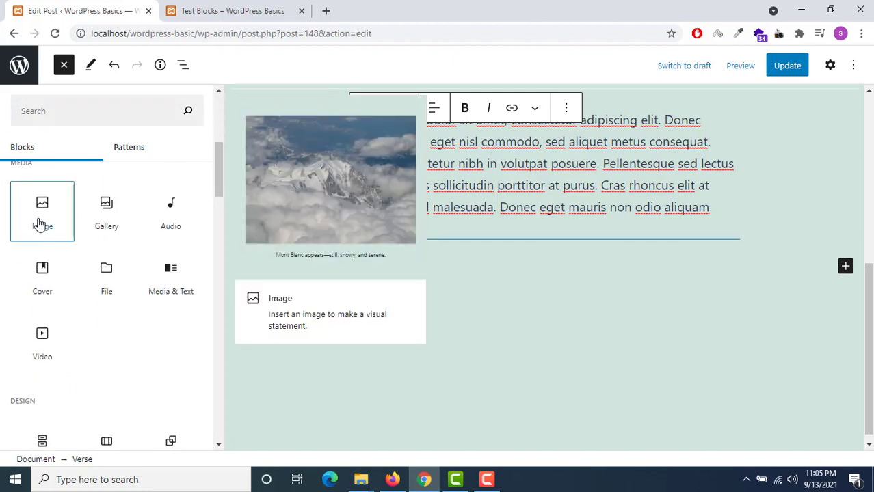
left_click(39, 225)
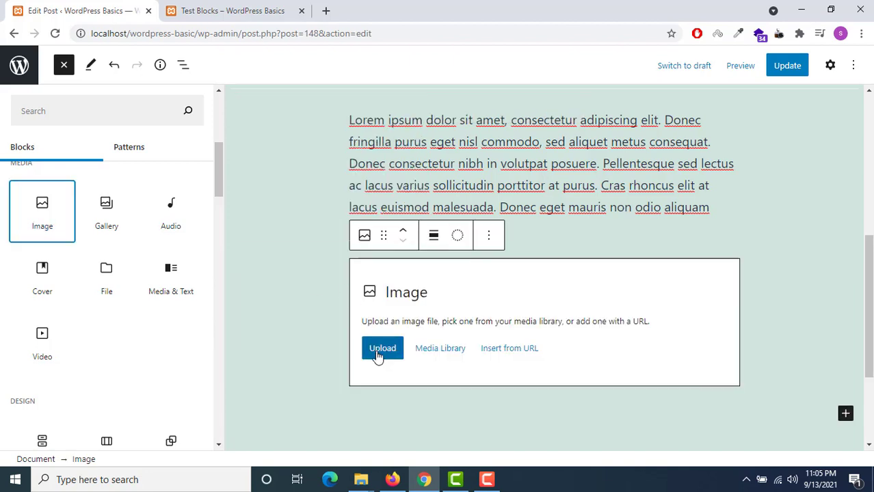
left_click(378, 354)
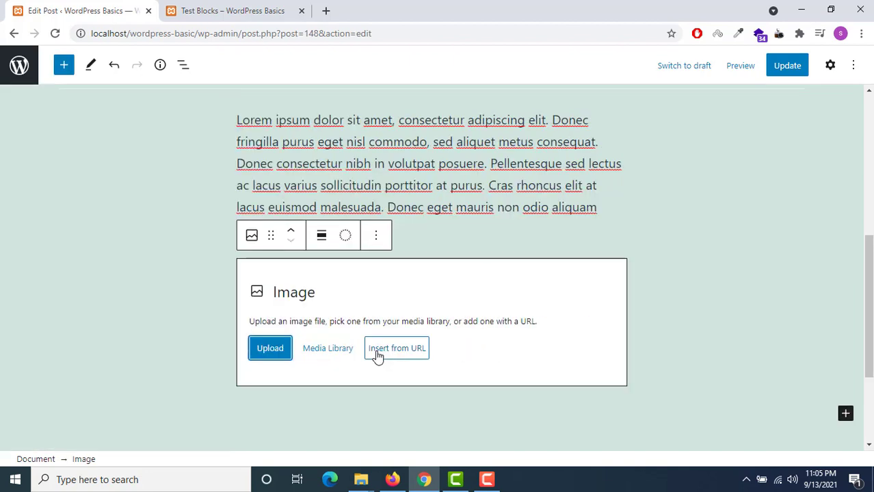
left_click(269, 349)
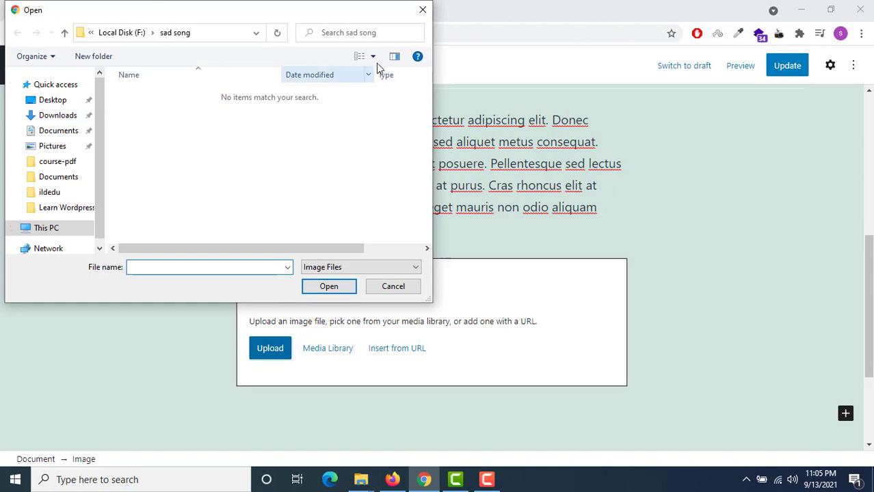
left_click(423, 9)
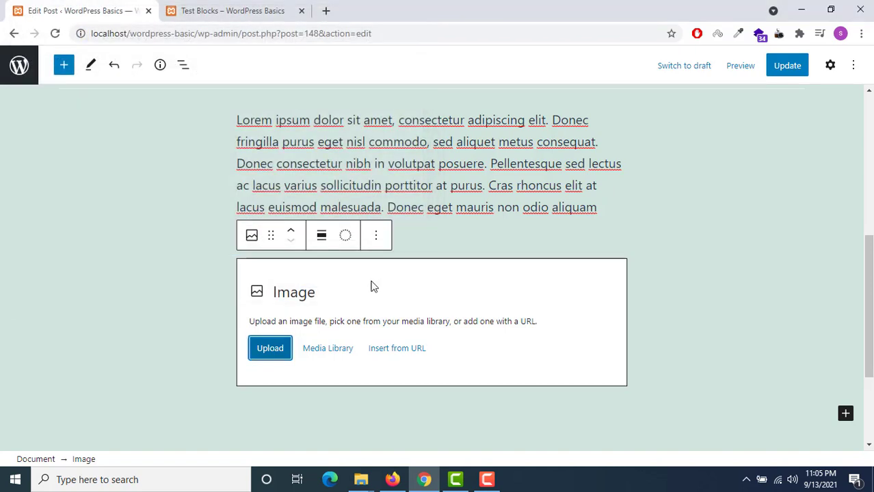
Fill the Image block with contact.jpg from the media library
left_click(345, 349)
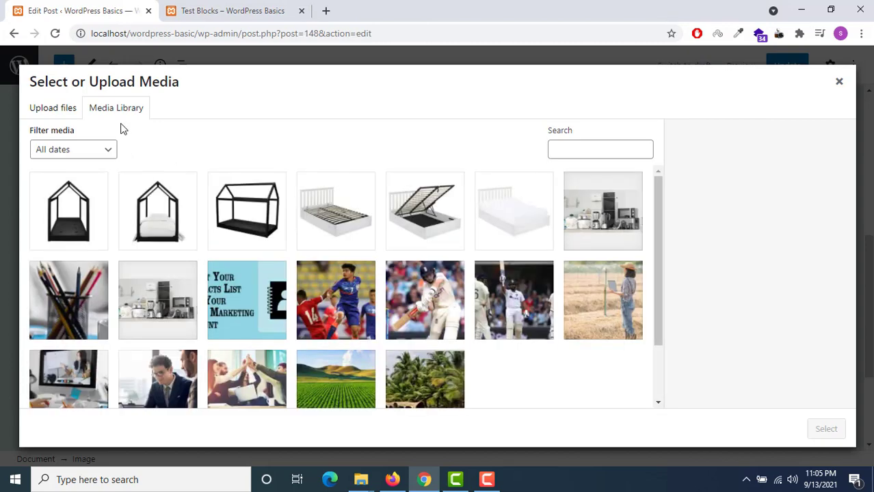
left_click(261, 309)
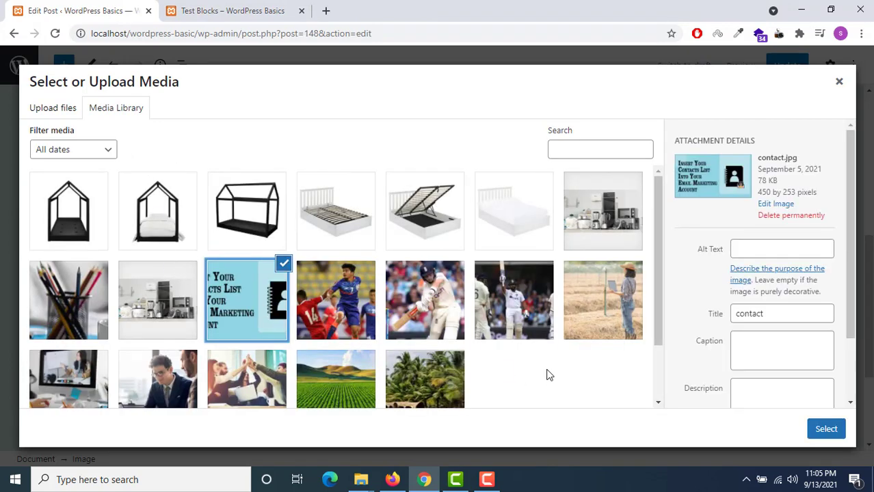
left_click(826, 426)
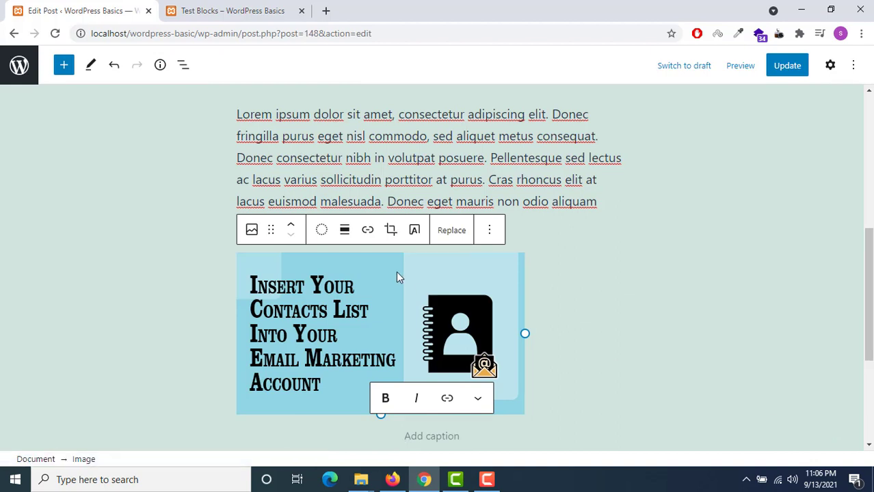
Replace the block's picture with about.jpg, the kitchen appliances banner, from the media library
left_click(443, 233)
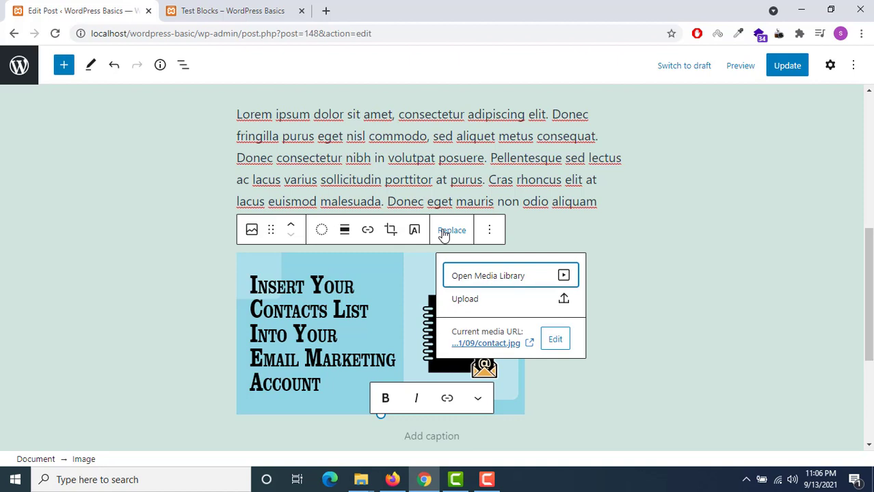
left_click(488, 277)
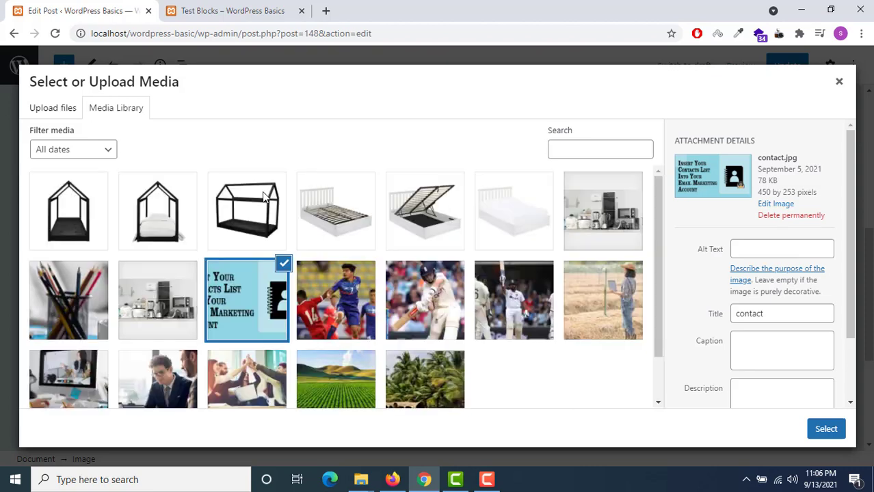
left_click(182, 298)
left_click(832, 423)
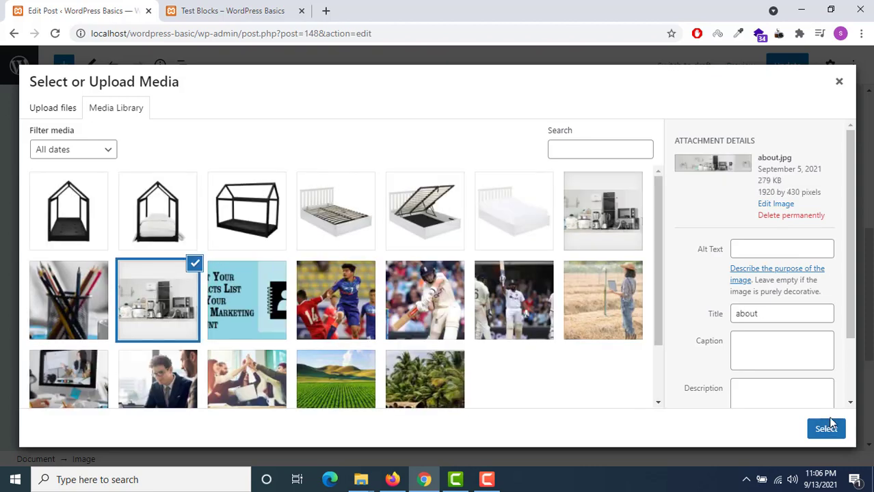
left_click(826, 428)
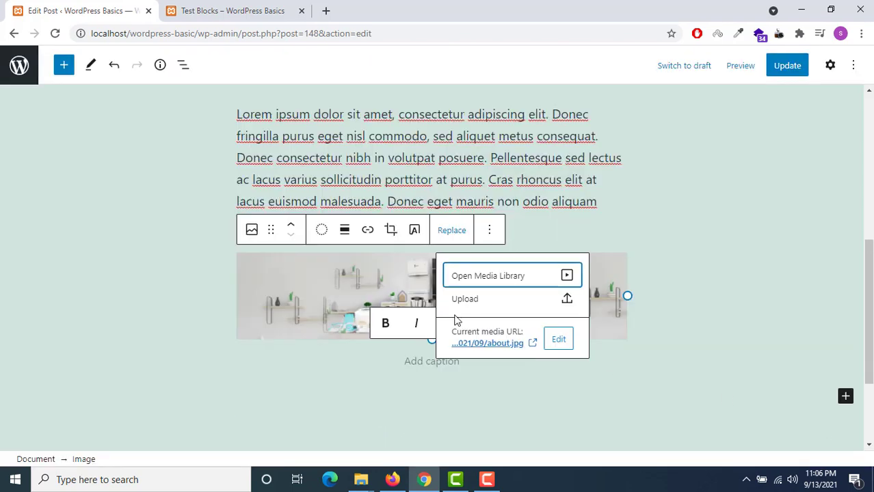
left_click(651, 243)
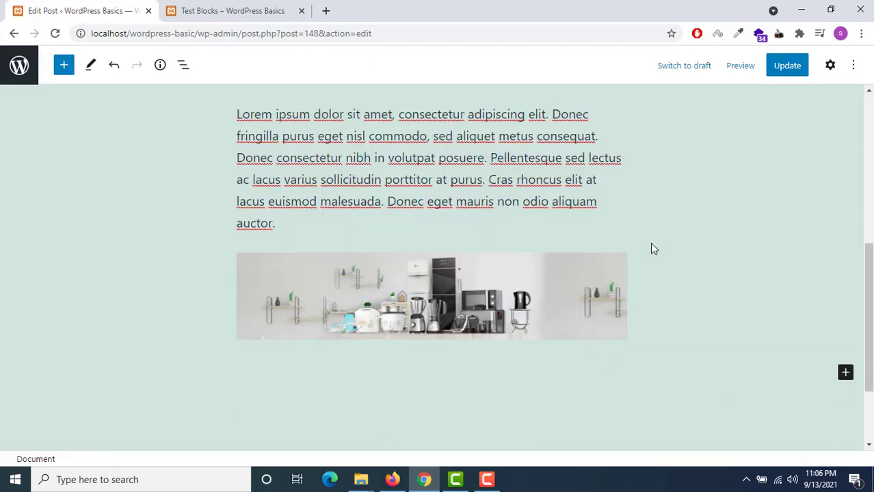
Update the post and check the new image on the reloaded Test Blocks page
left_click(402, 271)
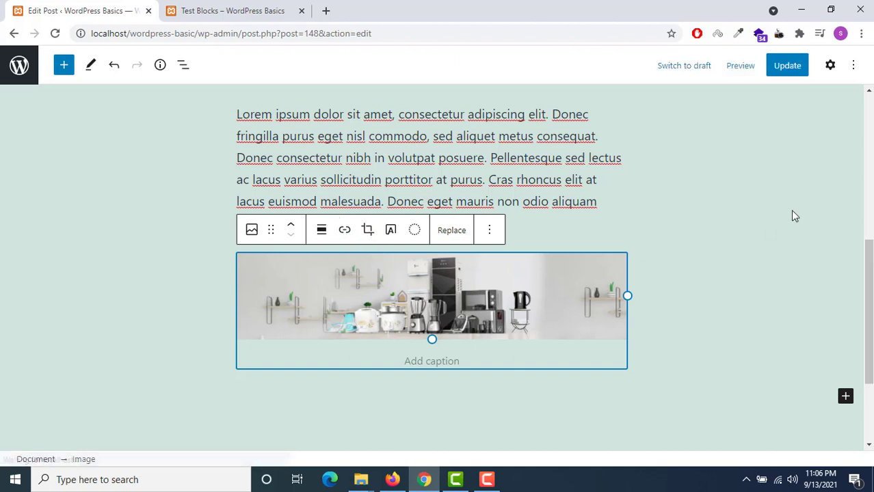
left_click(784, 66)
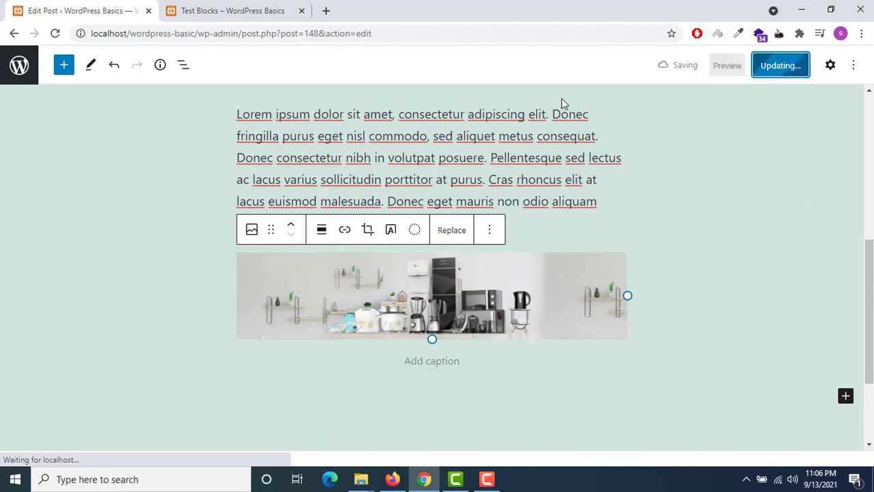
left_click(246, 12)
left_click(56, 34)
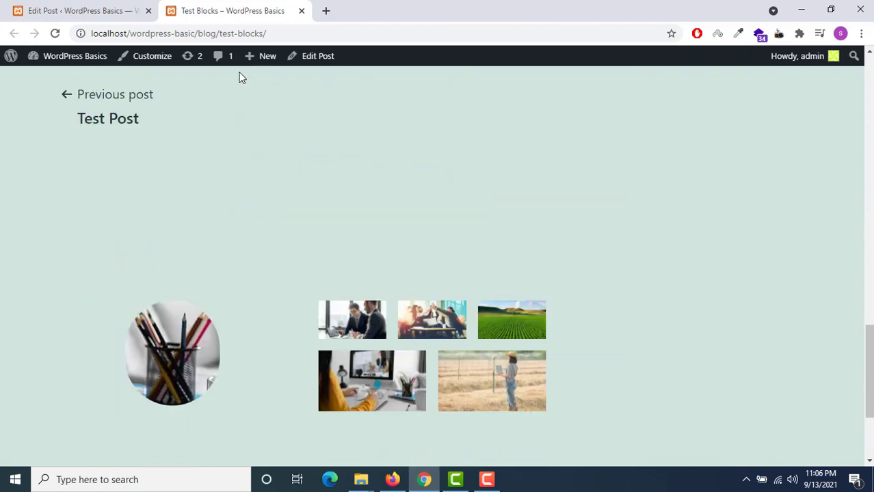
scroll(339, 83, "up", 10)
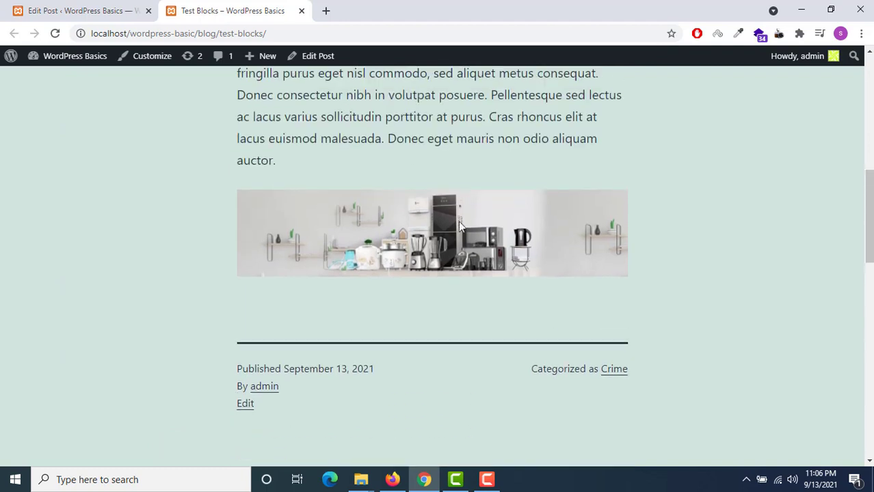
scroll(535, 201, "up", 1)
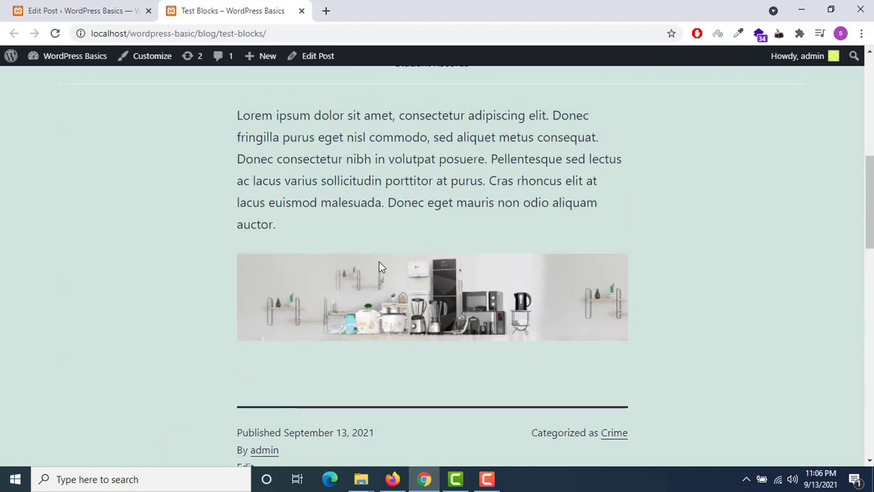
Set the appliances image to Wide width, then save the post and reload its published page
left_click(112, 10)
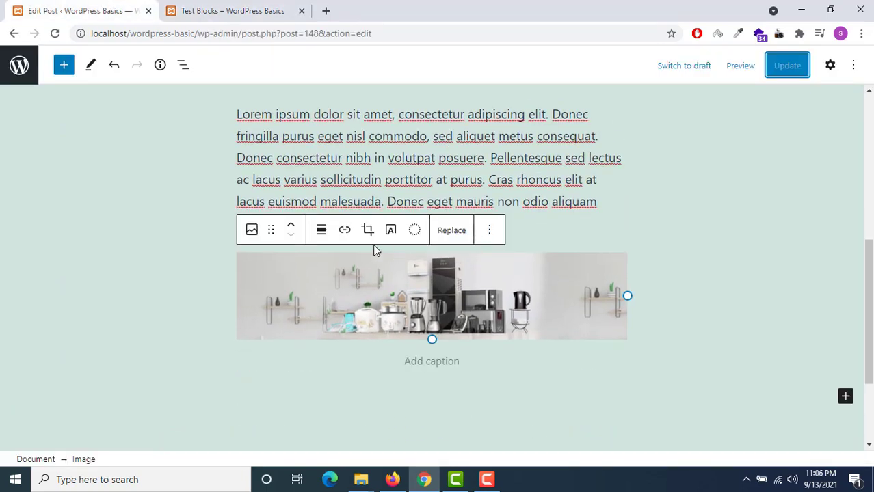
left_click(321, 231)
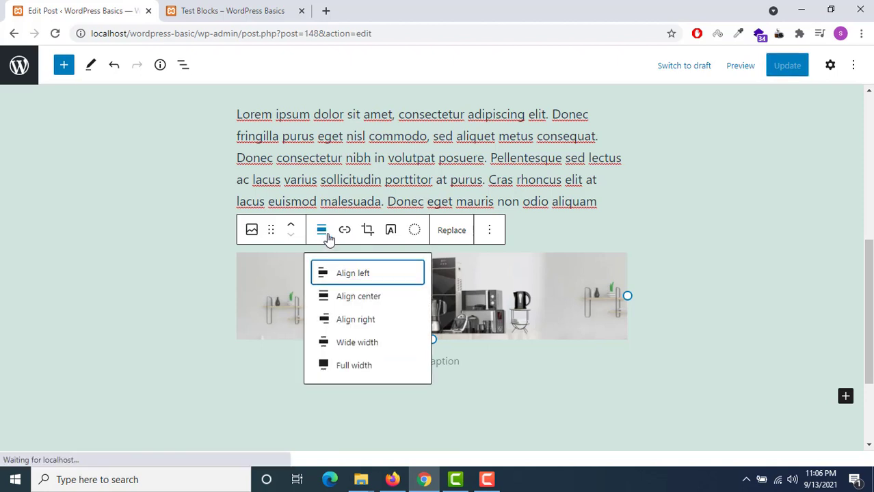
left_click(370, 344)
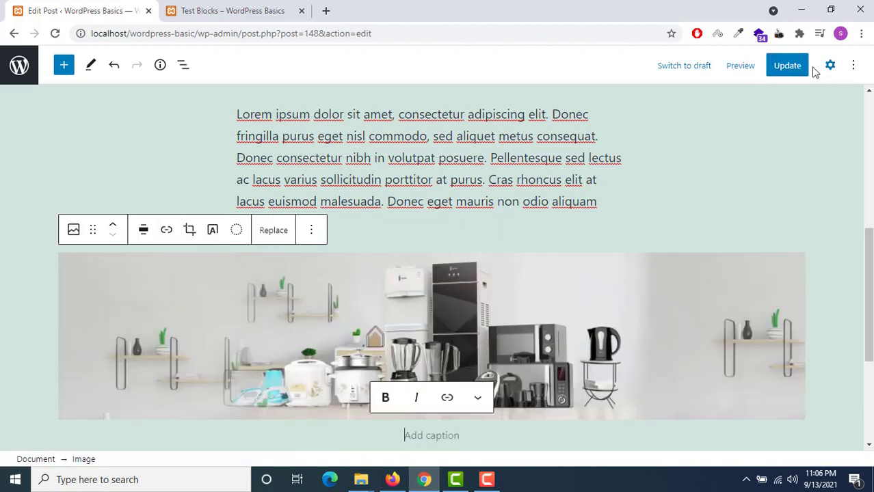
left_click(786, 66)
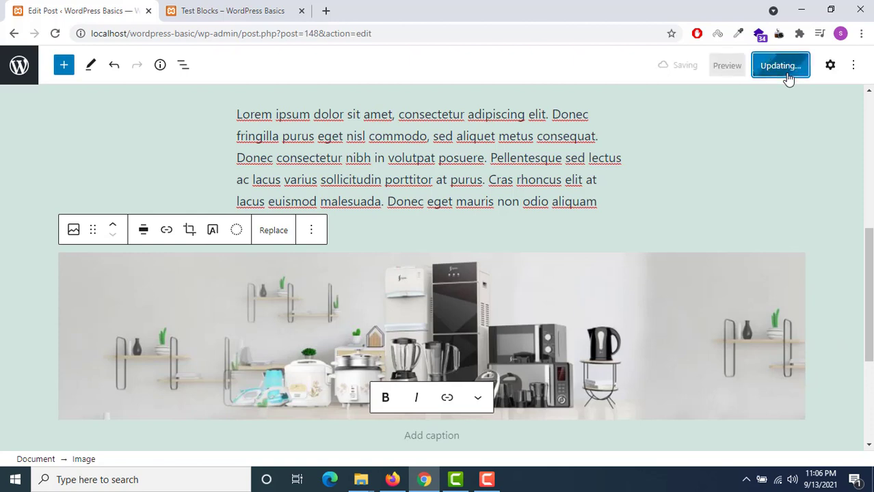
left_click(240, 10)
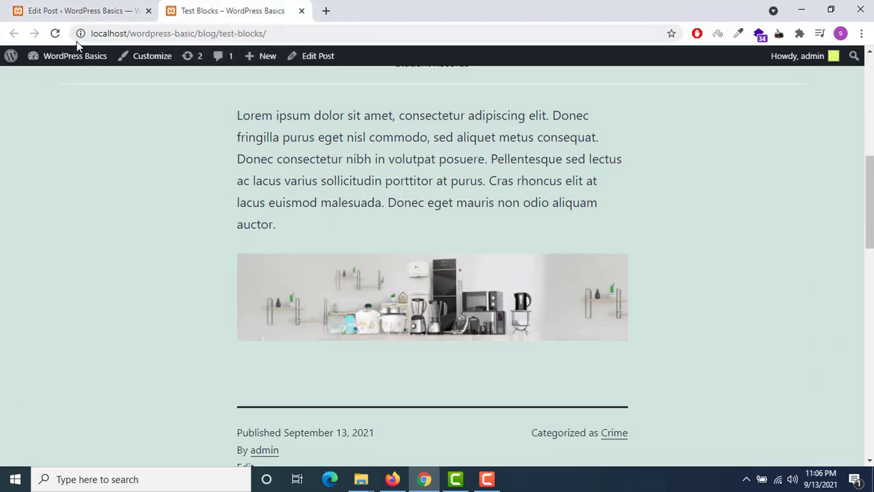
left_click(56, 34)
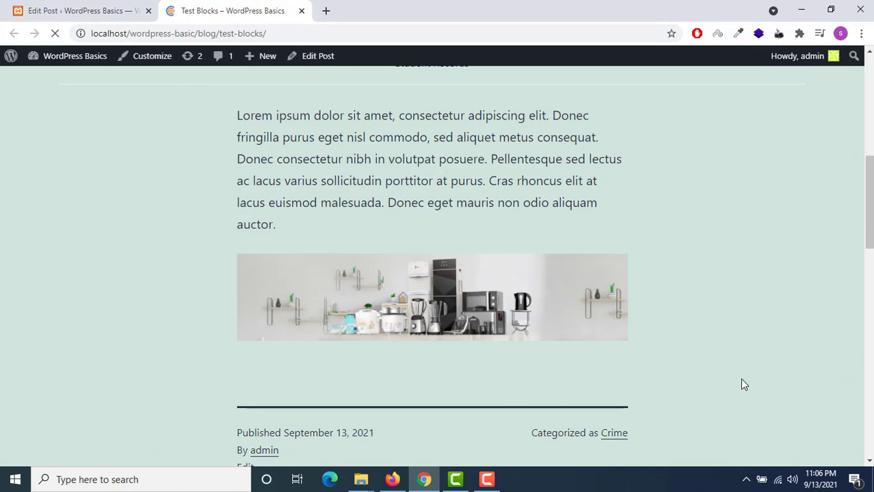
Set the appliances image to Full width and check the updated post on its published page
left_click(133, 8)
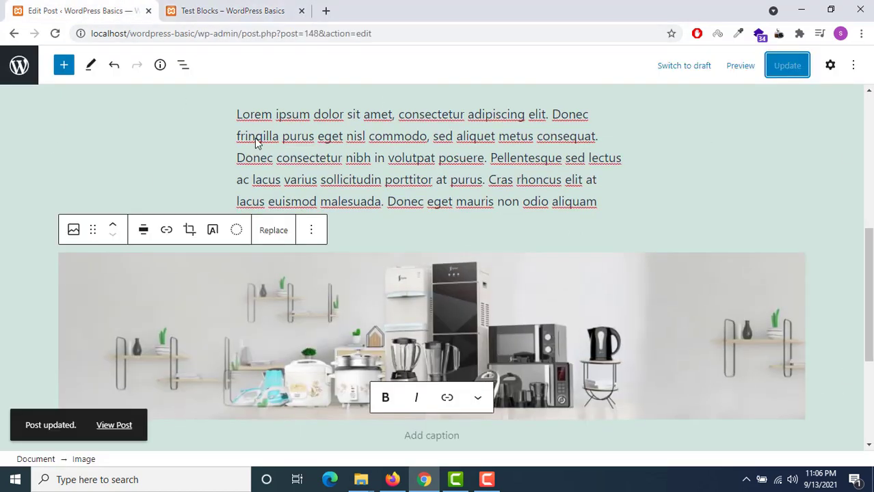
left_click(149, 236)
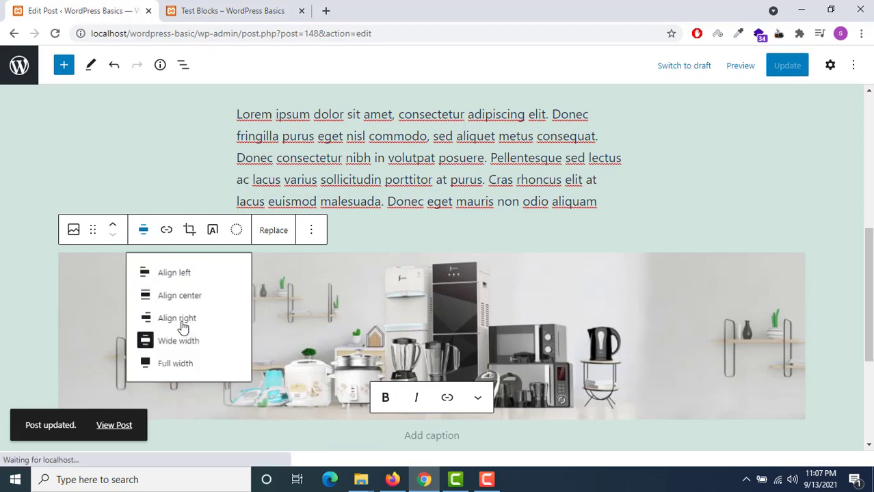
left_click(186, 364)
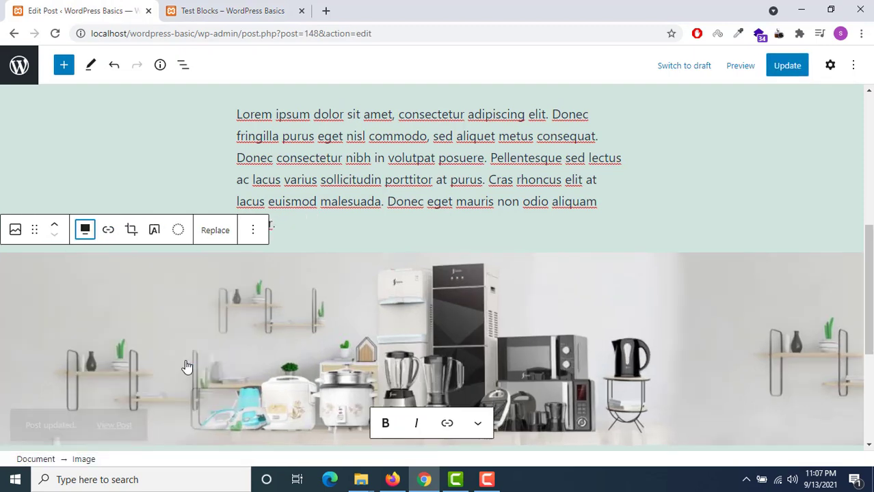
left_click(786, 71)
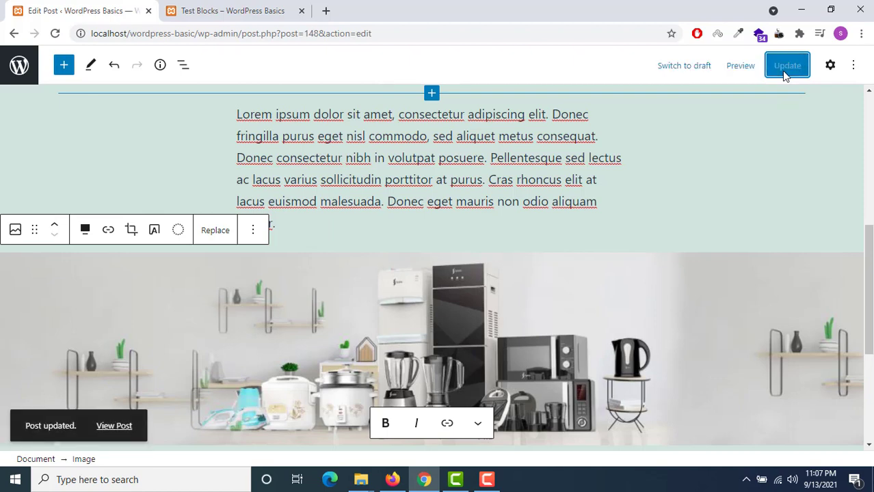
left_click(221, 6)
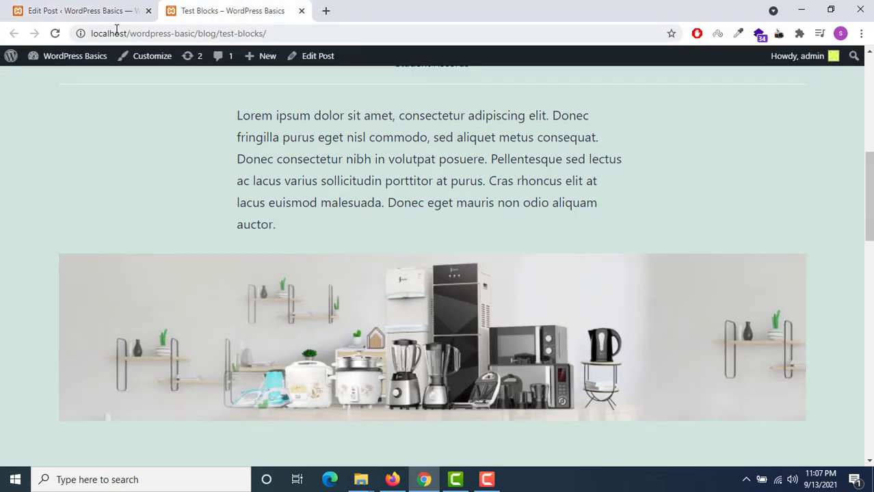
left_click(53, 33)
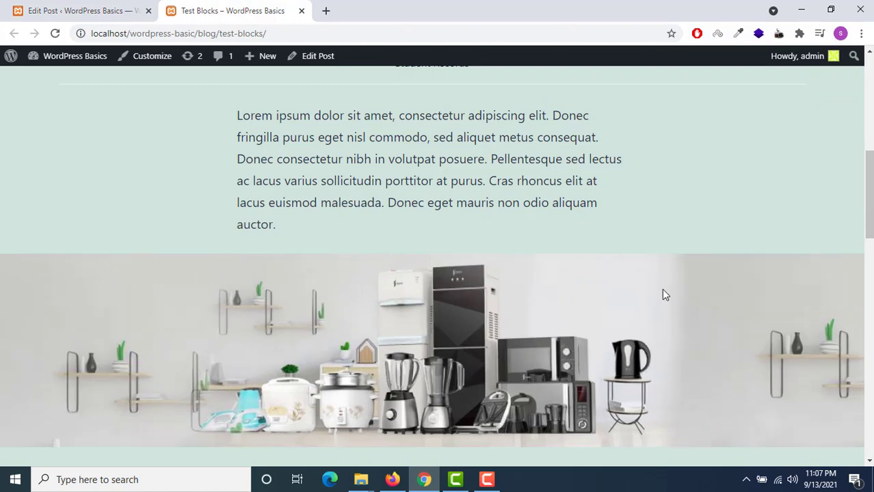
left_click(100, 8)
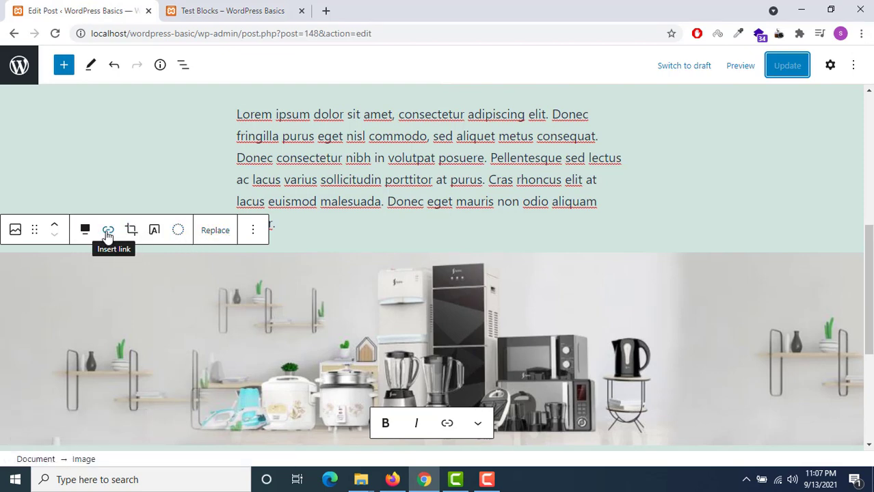
left_click(118, 234)
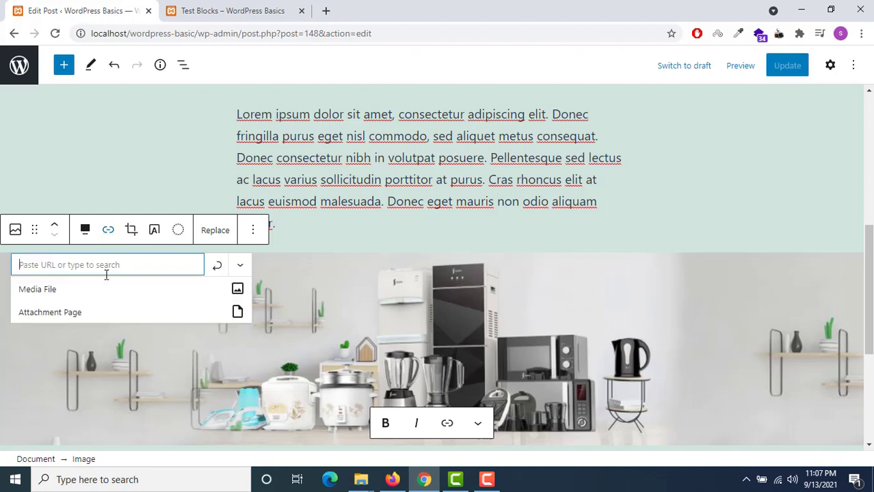
type("https")
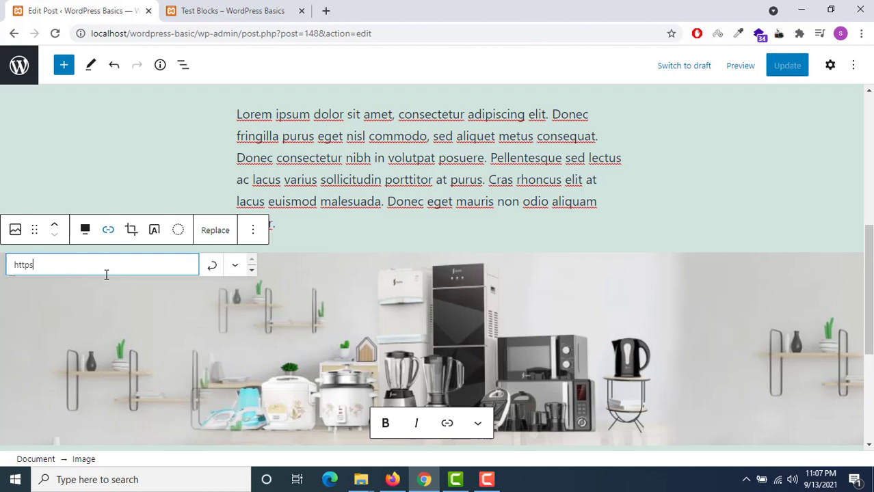
type("://goo")
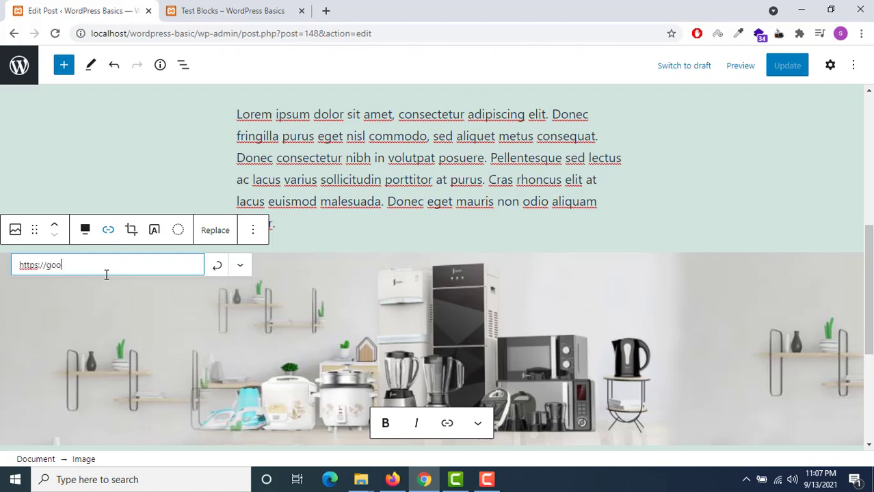
type("gle.com")
left_click(237, 266)
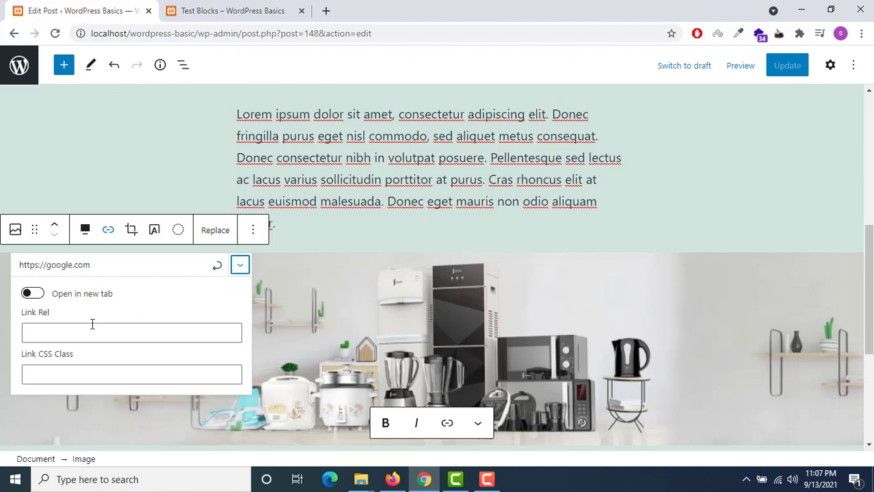
left_click(32, 294)
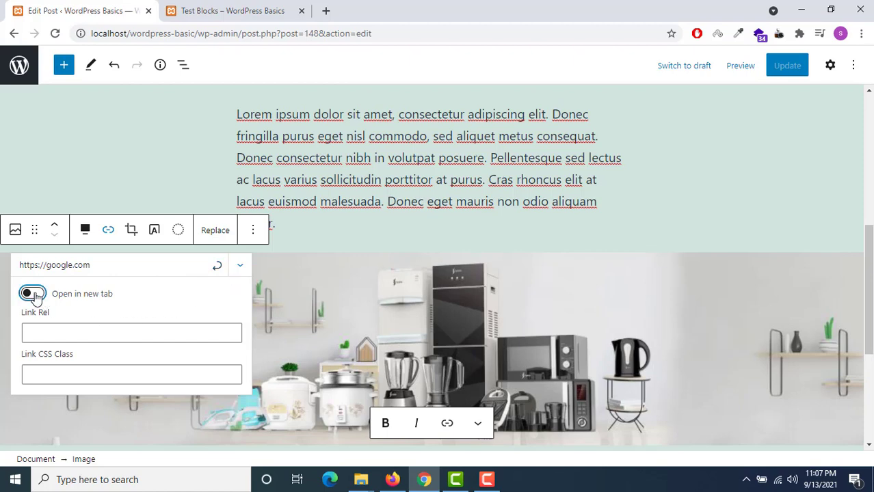
left_click(77, 331)
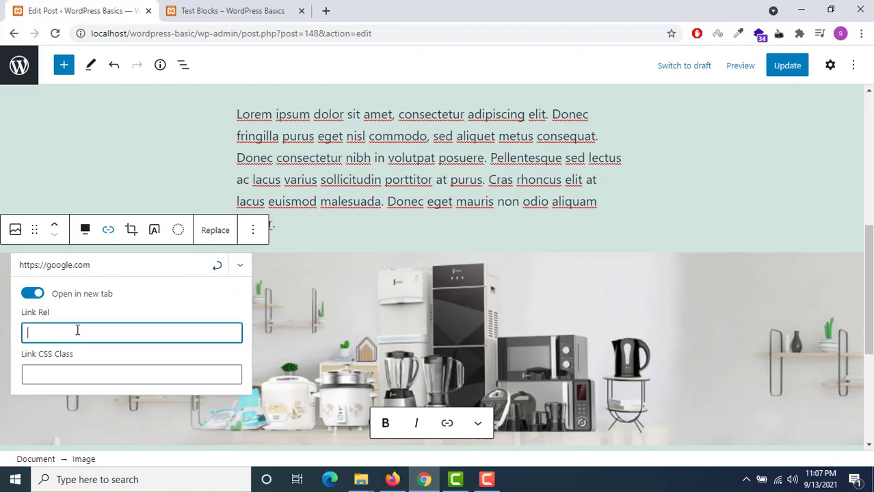
left_click(72, 376)
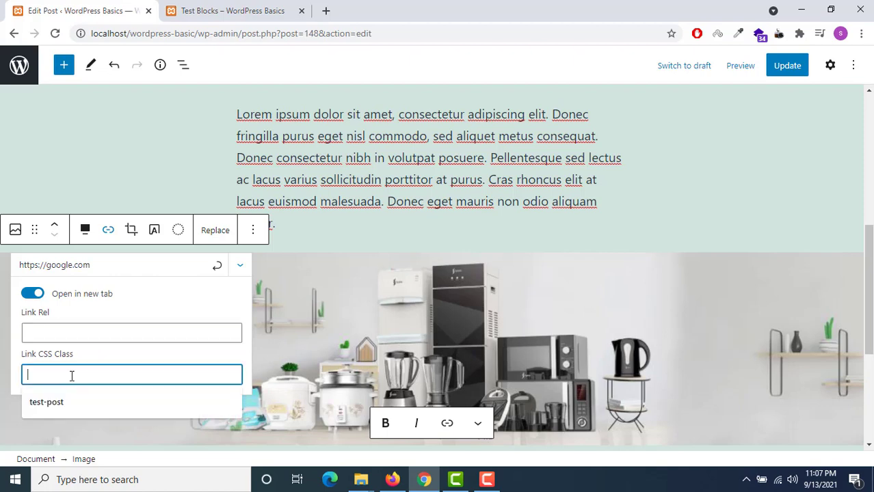
left_click(217, 267)
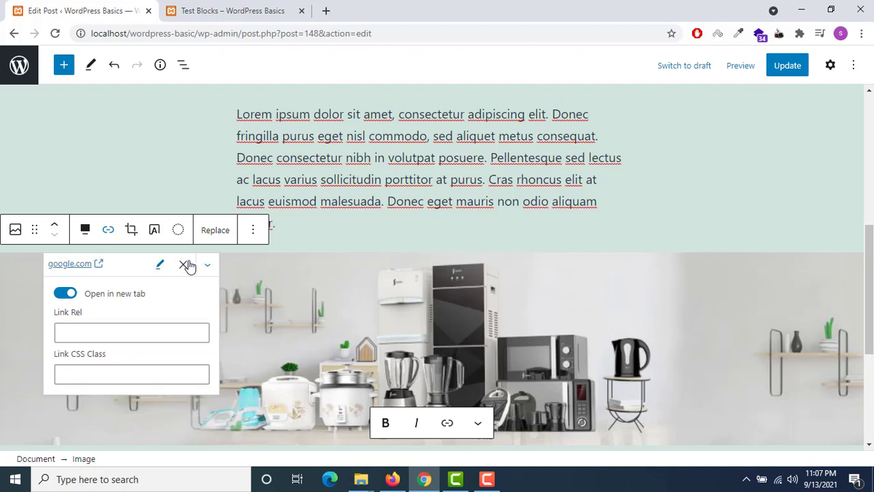
Update the post and test the image's link on the reloaded published page, closing the Google page it opens
left_click(779, 64)
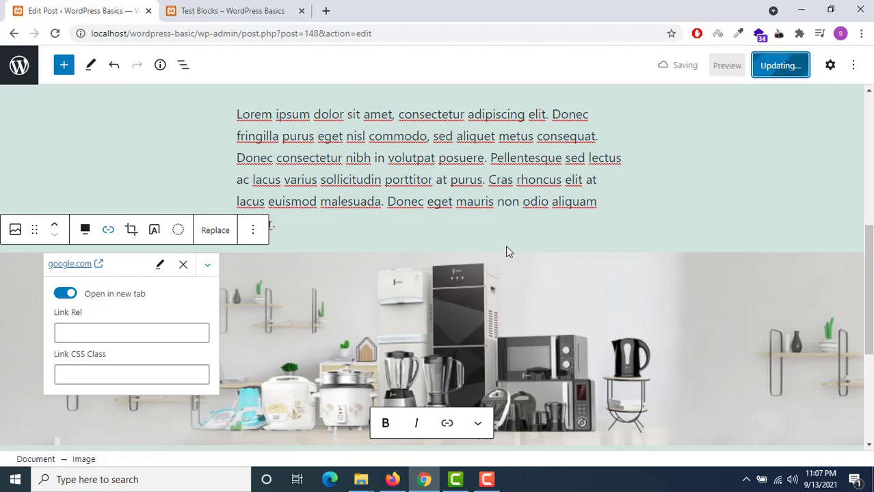
left_click(228, 8)
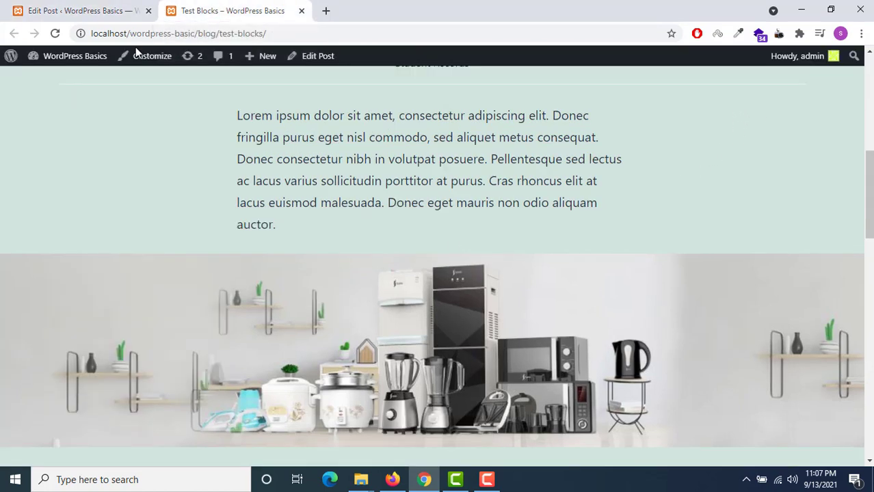
left_click(54, 33)
left_click(353, 322)
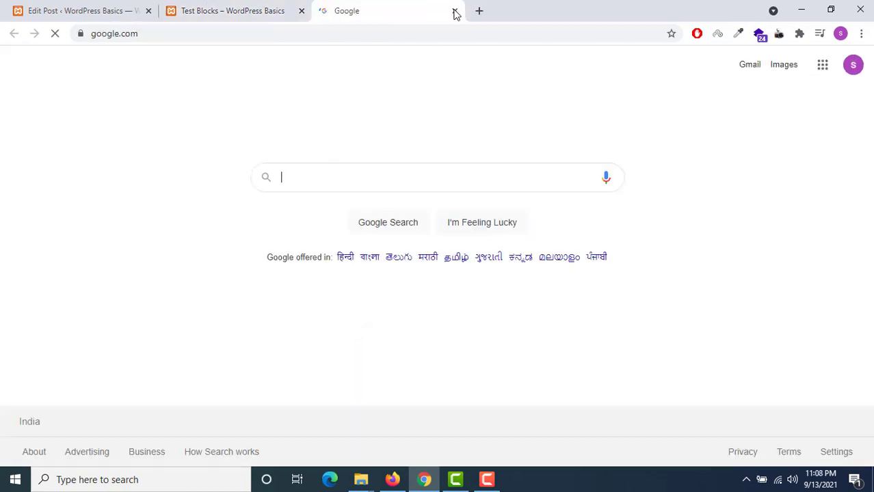
left_click(455, 12)
Add a text overlay to the appliances image in the post editor and place the cursor in its empty paragraph
left_click(122, 11)
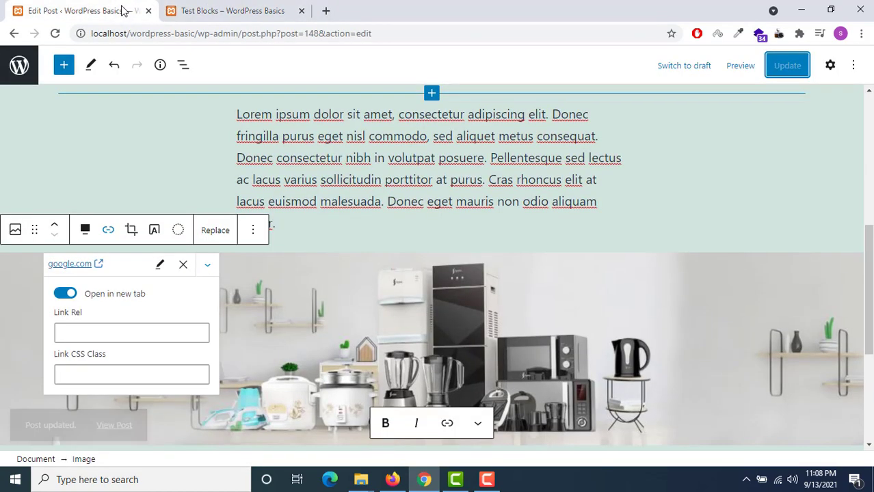
left_click(154, 231)
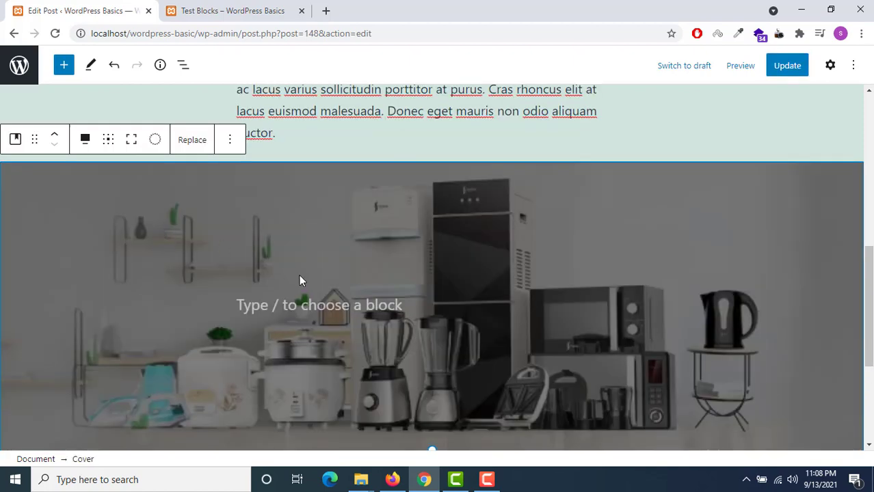
left_click(270, 301)
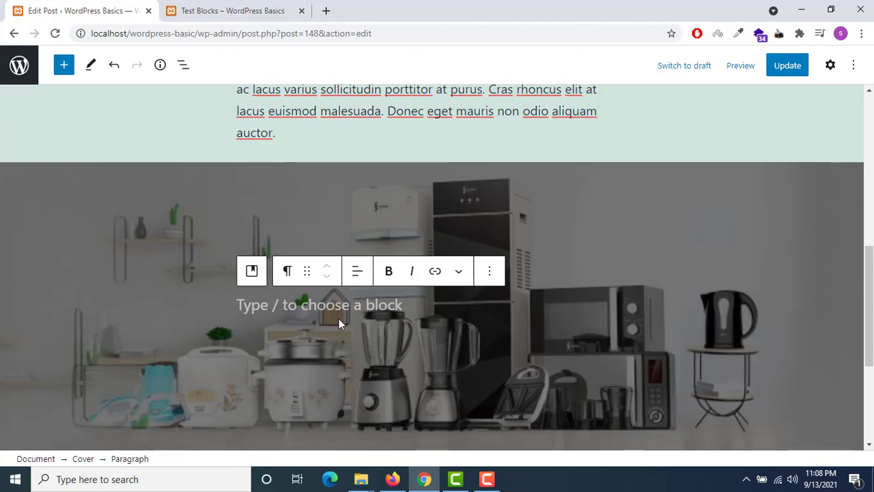
Search the web for dummy text, generate five Lorem Ipsum paragraphs on lipsum.com and copy the first one
left_click(325, 10)
type("dumm")
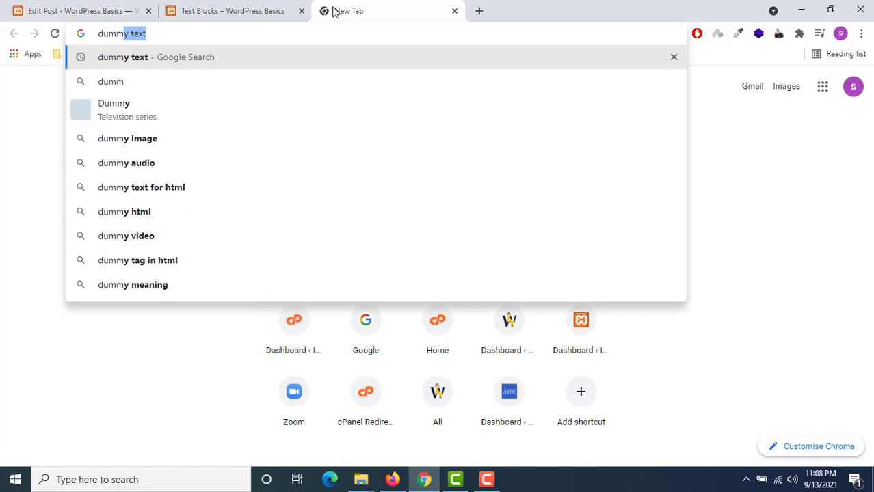
key("Return")
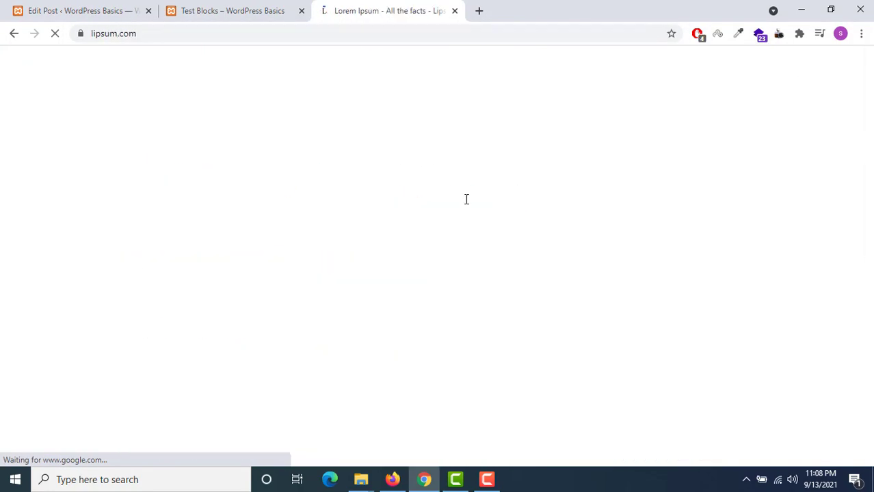
scroll(467, 199, "down", 4)
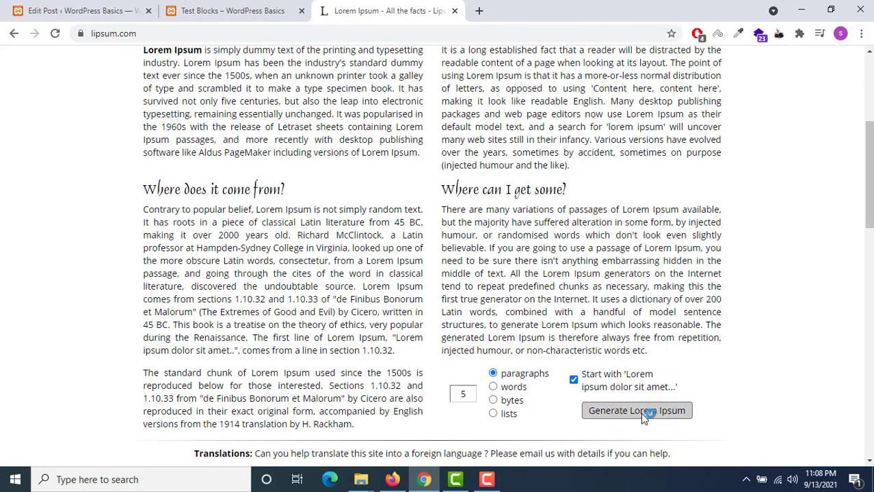
left_click(643, 412)
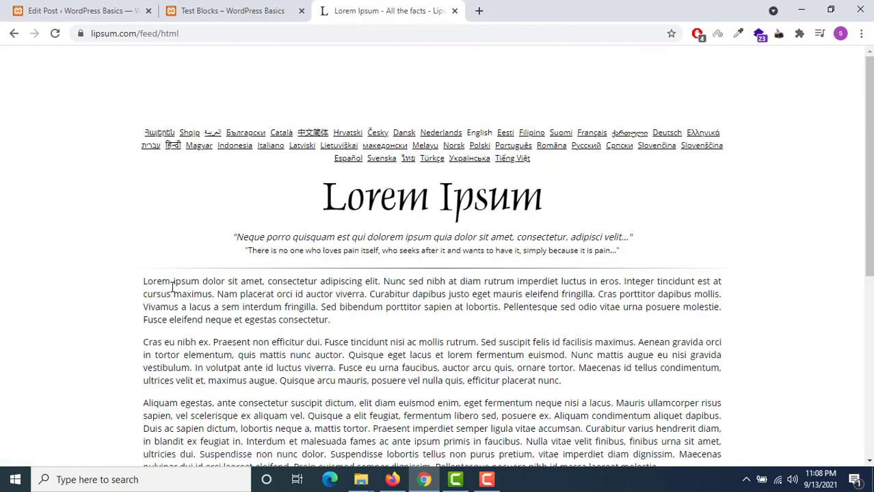
left_click_drag(144, 281, 334, 329)
key("ctrl+c")
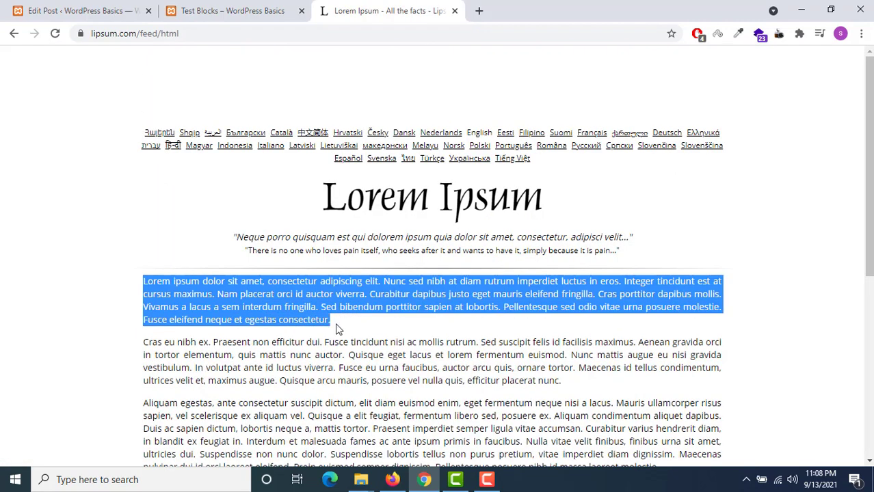
Paste the copied Lorem Ipsum paragraph over the cover image in the post and update the post
left_click(82, 10)
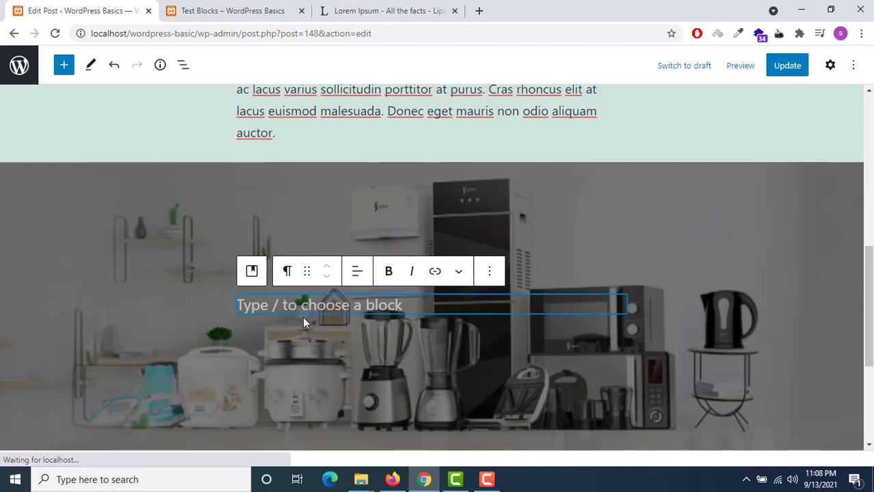
key("ctrl+v")
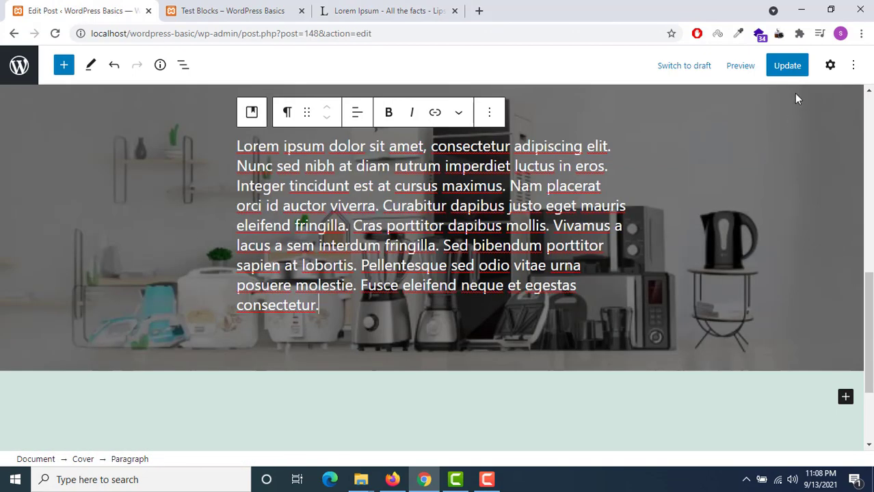
left_click(788, 71)
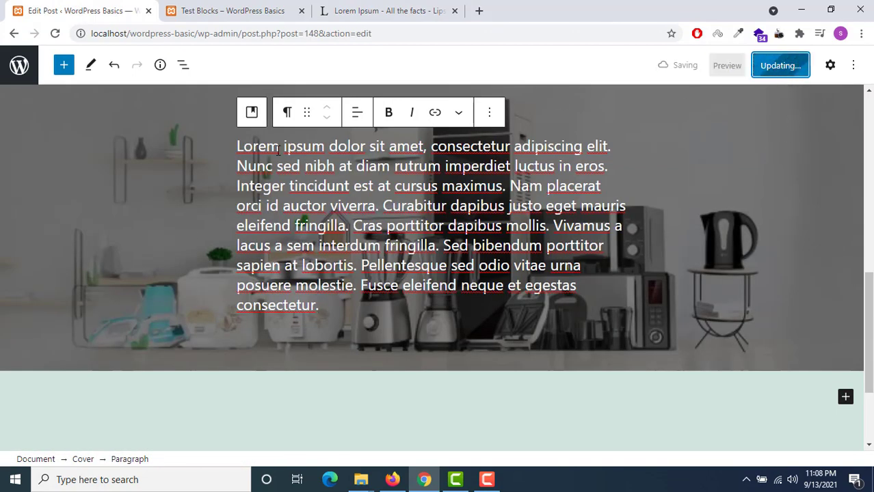
Reload the published Test Blocks page, examine the text over the cover image, and return to the post editor
left_click(233, 10)
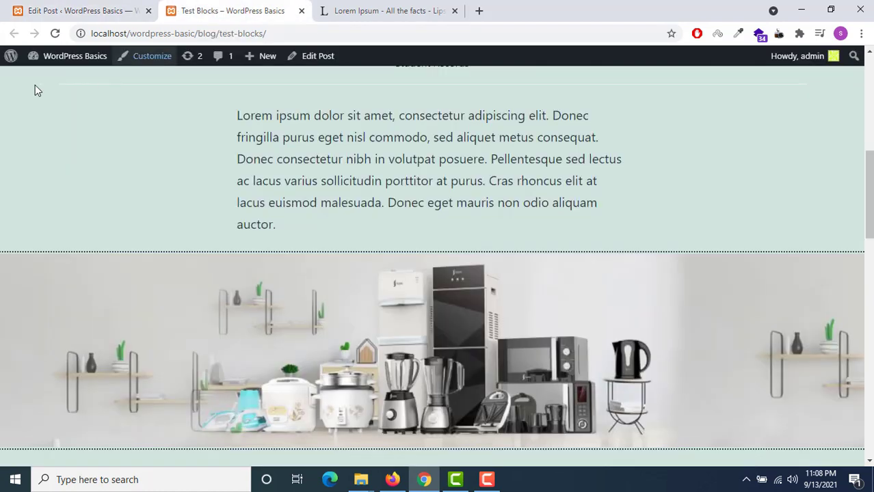
left_click(54, 33)
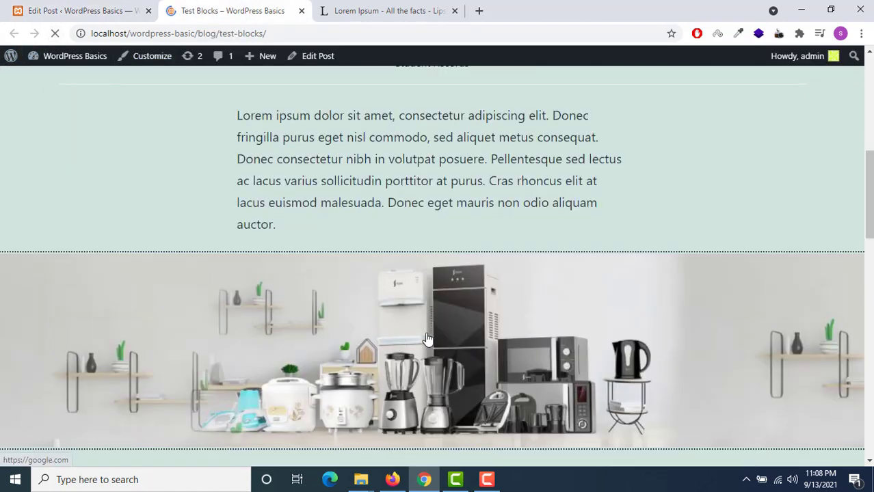
scroll(426, 340, "down", 4)
scroll(445, 312, "up", 3)
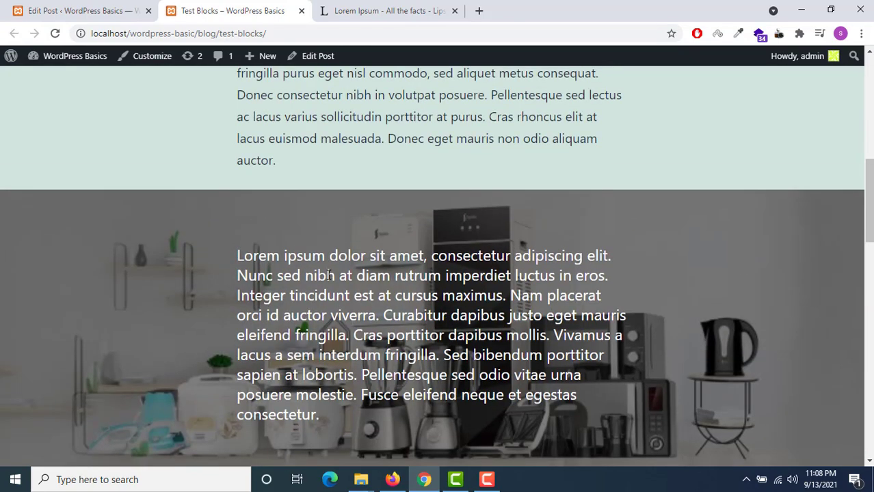
left_click(101, 9)
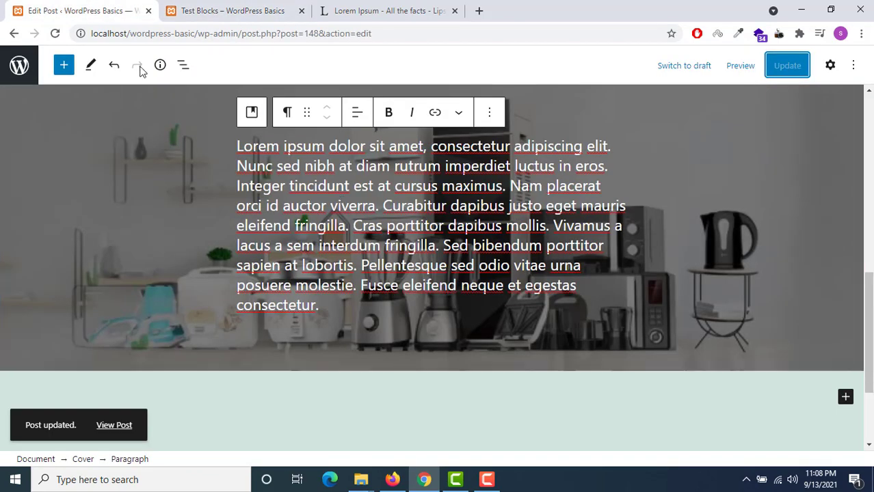
left_click(186, 6)
left_click(109, 5)
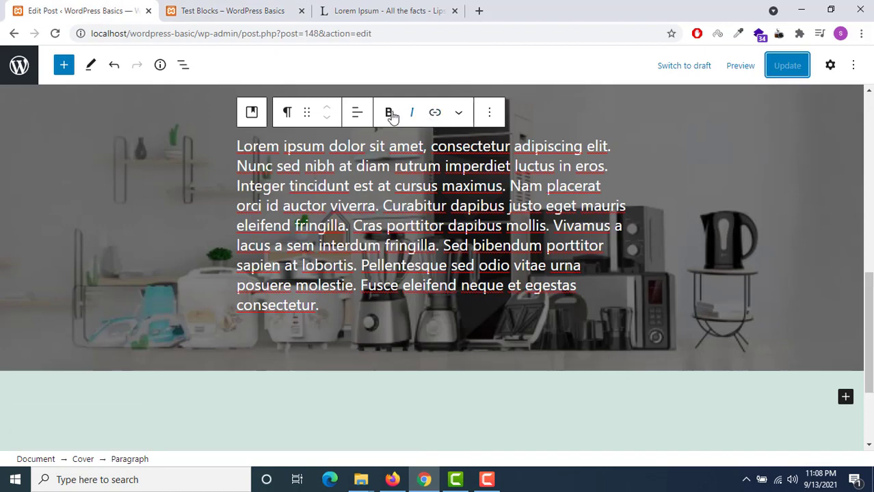
Make the word "Lorem" bold and the word "dolor" italic in the cover's paragraph
left_click(244, 145)
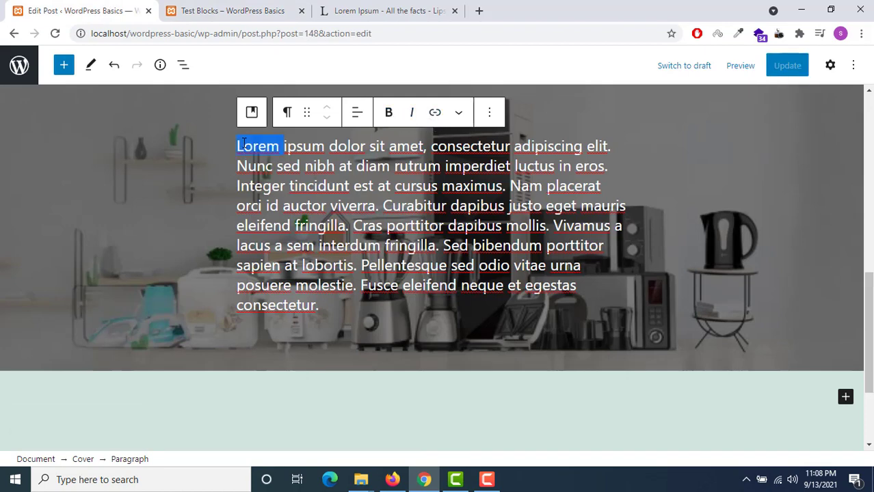
left_click(389, 113)
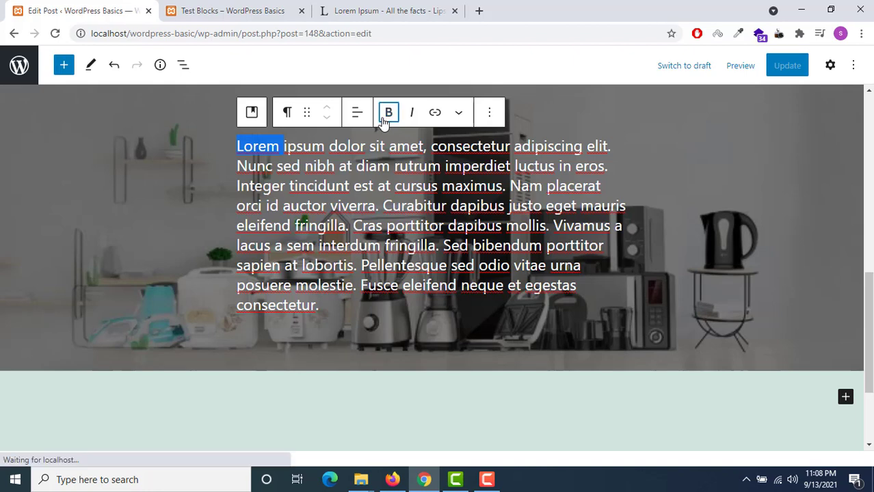
double_click(342, 147)
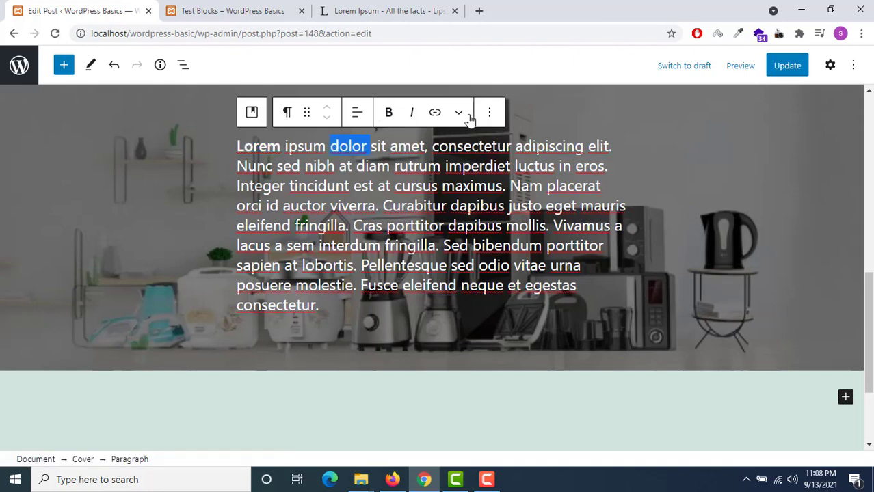
left_click(412, 114)
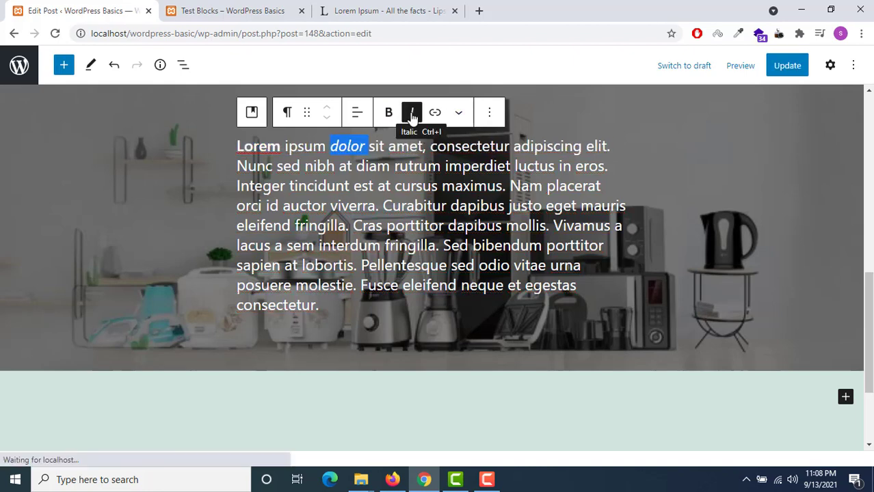
left_click(412, 171)
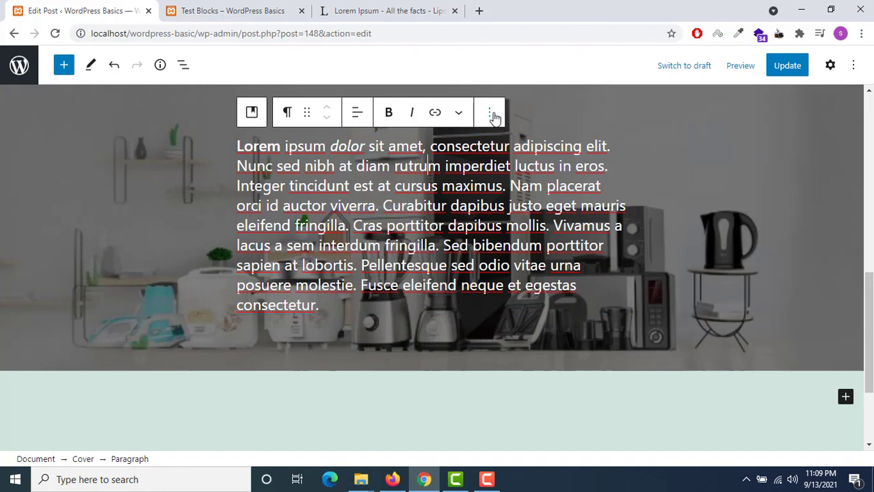
Select the Cover block around the Lorem Ipsum text and remove its full width alignment
left_click(493, 116)
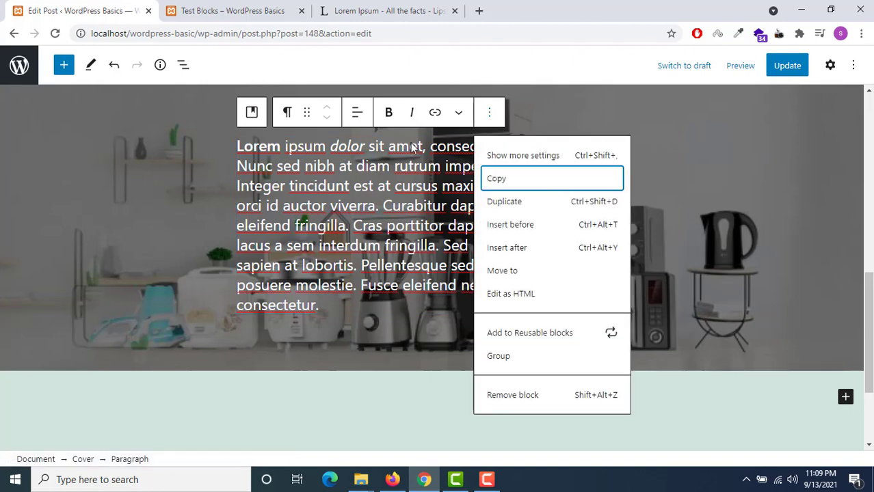
left_click(364, 120)
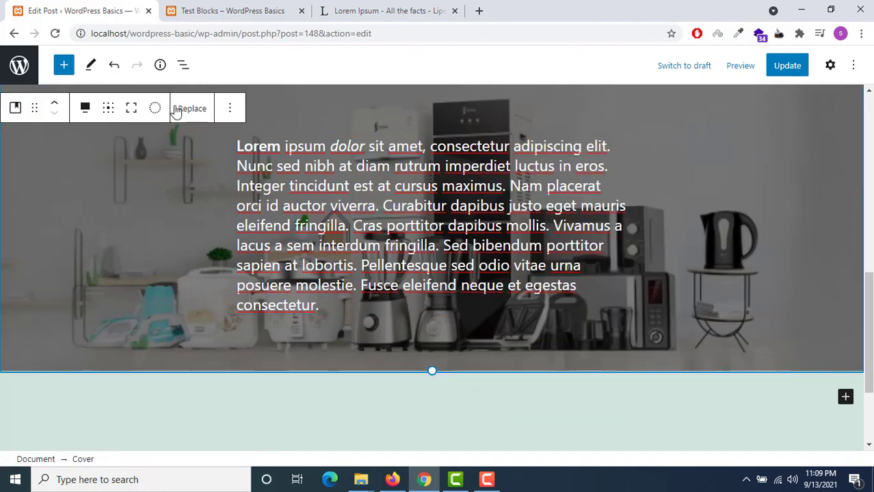
left_click(89, 109)
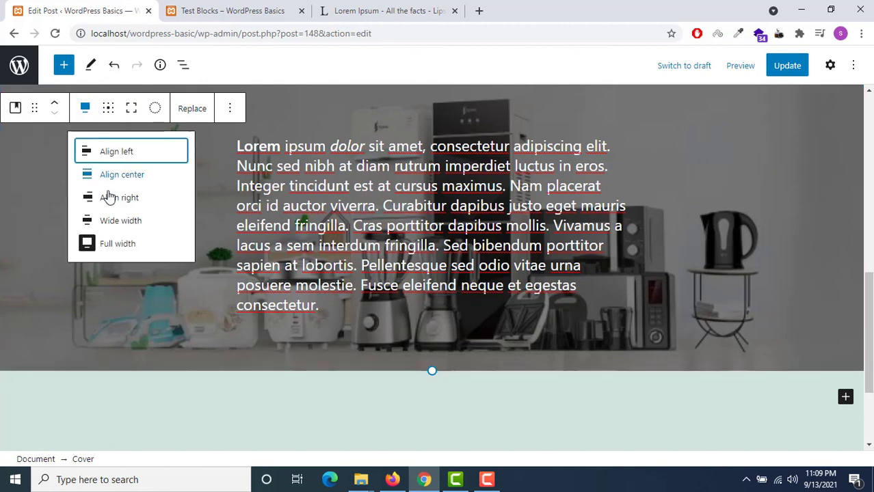
left_click(101, 244)
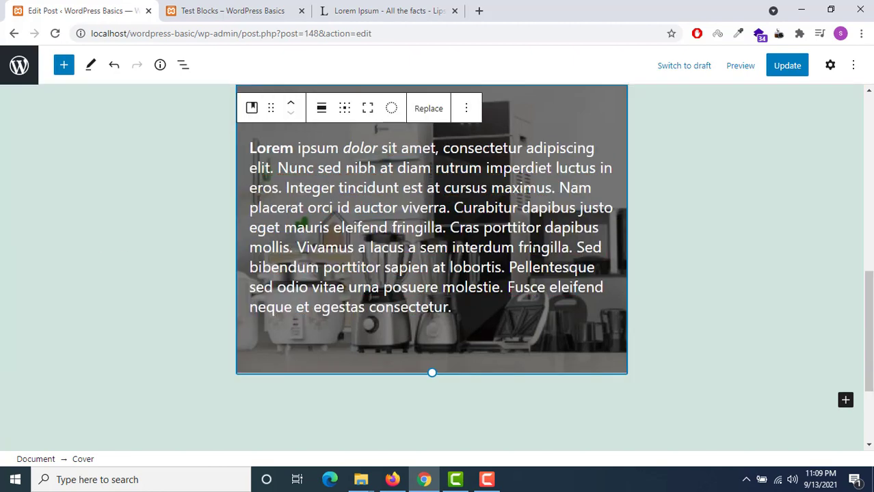
scroll(606, 243, "up", 2)
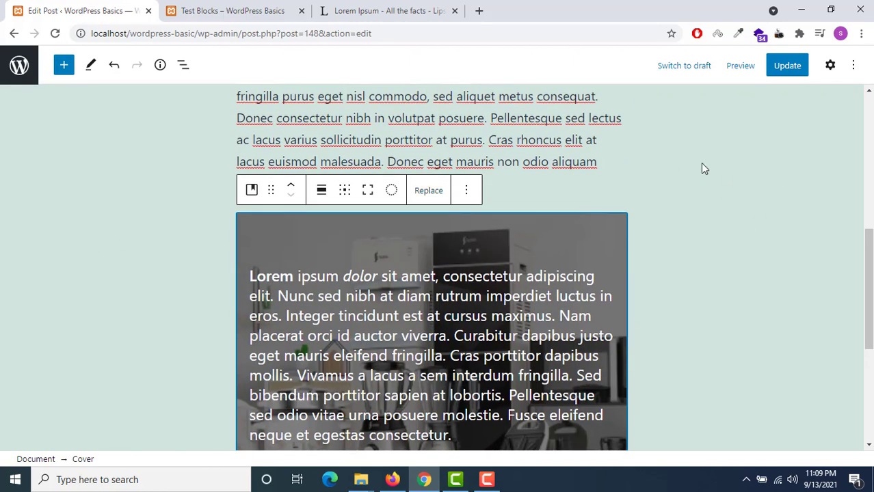
Open the Cover block's settings and examine its style, padding, media, focal point and minimum height options
left_click(827, 69)
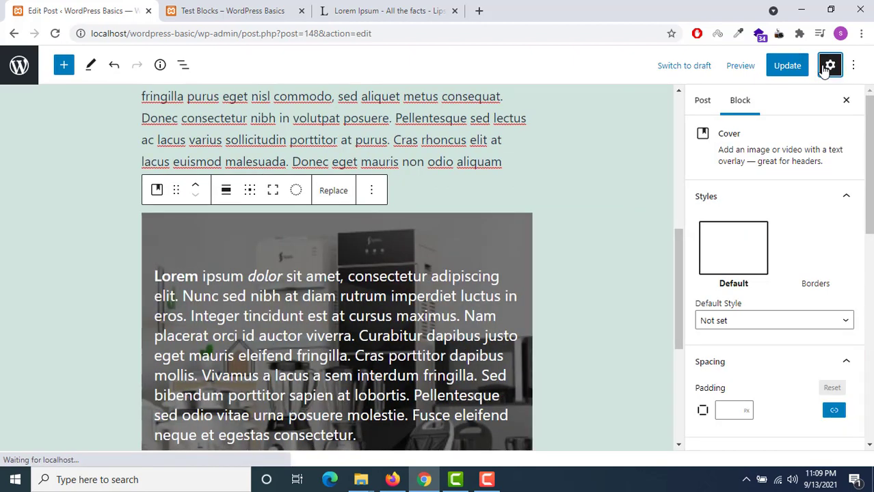
scroll(829, 176, "down", 2)
scroll(742, 289, "down", 3)
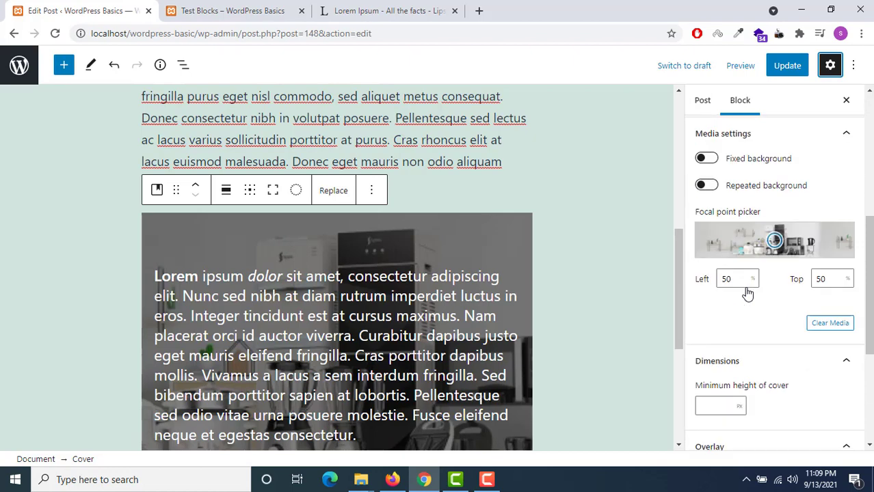
scroll(747, 288, "up", 3)
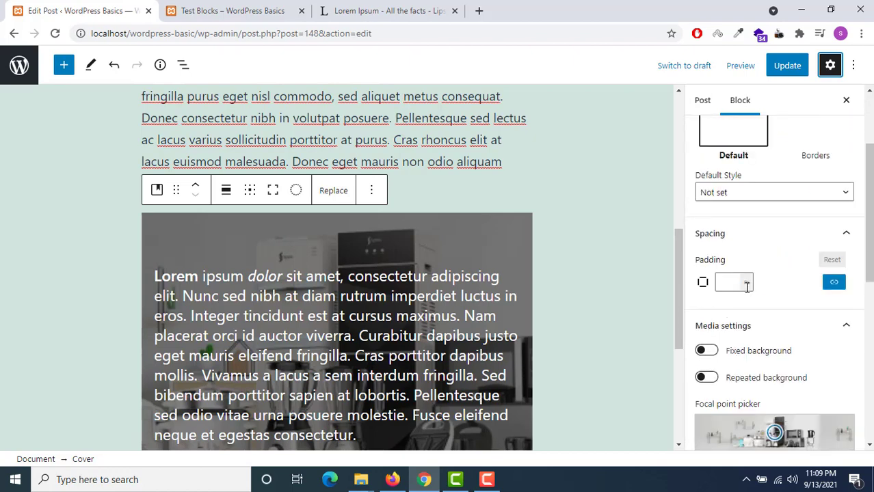
scroll(746, 226, "down", 2)
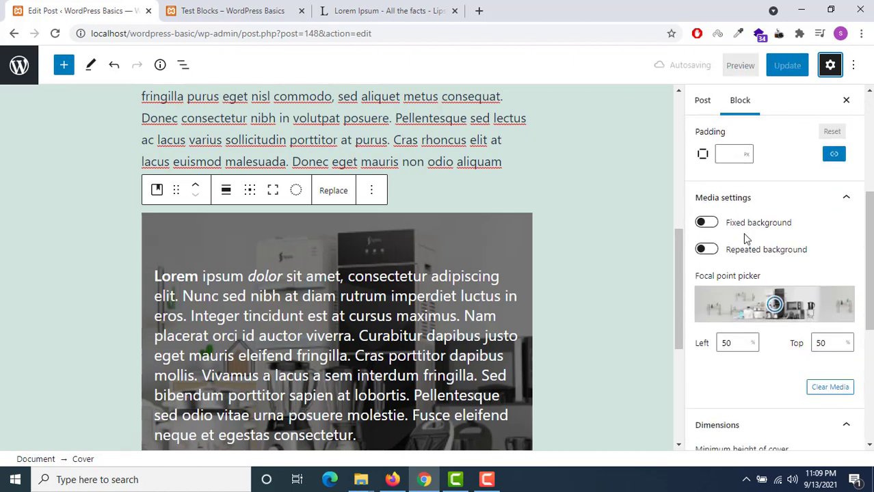
scroll(747, 252, "up", 1)
scroll(745, 253, "up", 3)
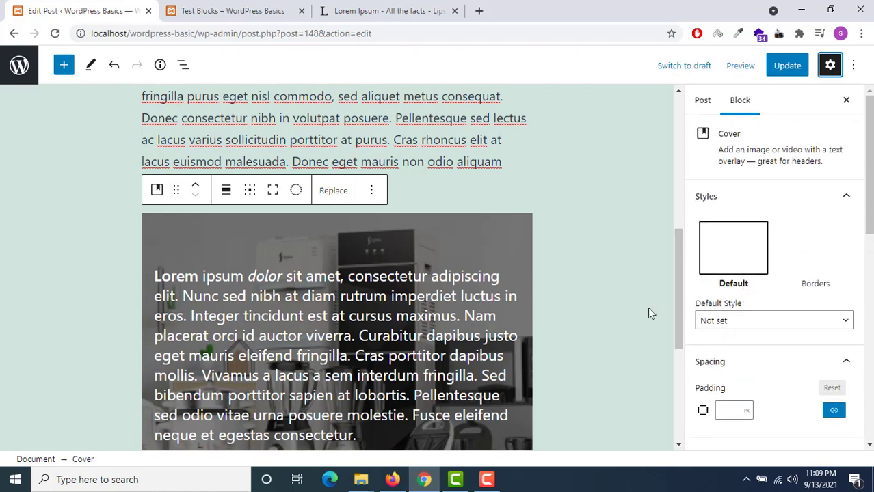
scroll(698, 332, "down", 3)
scroll(699, 335, "down", 1)
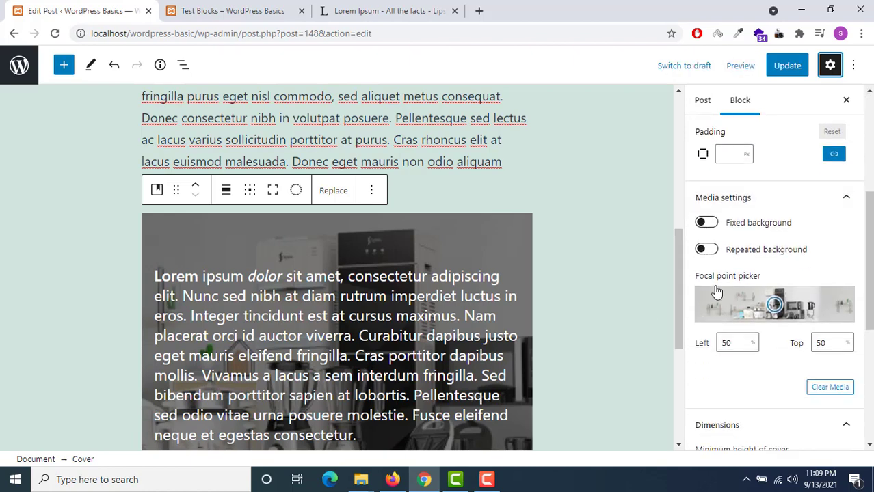
Try the repeated background on the cover image, switch it back off, and look over the focal point and dimension options
left_click(708, 251)
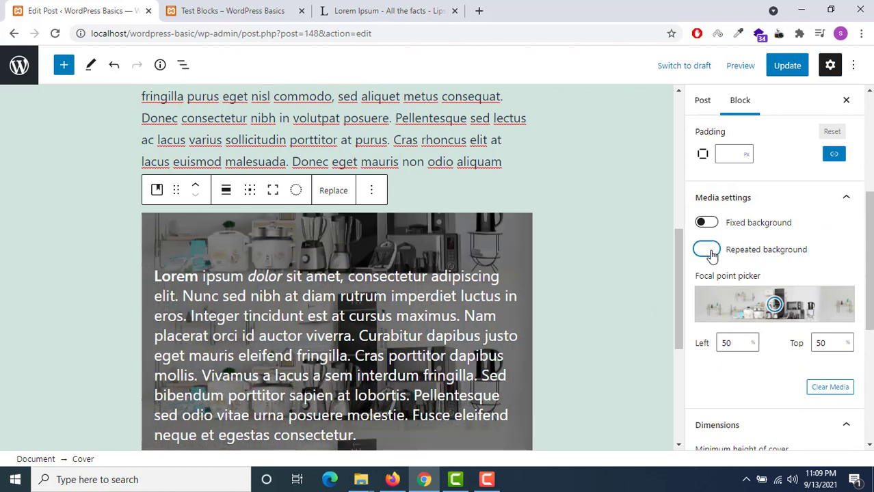
left_click(709, 250)
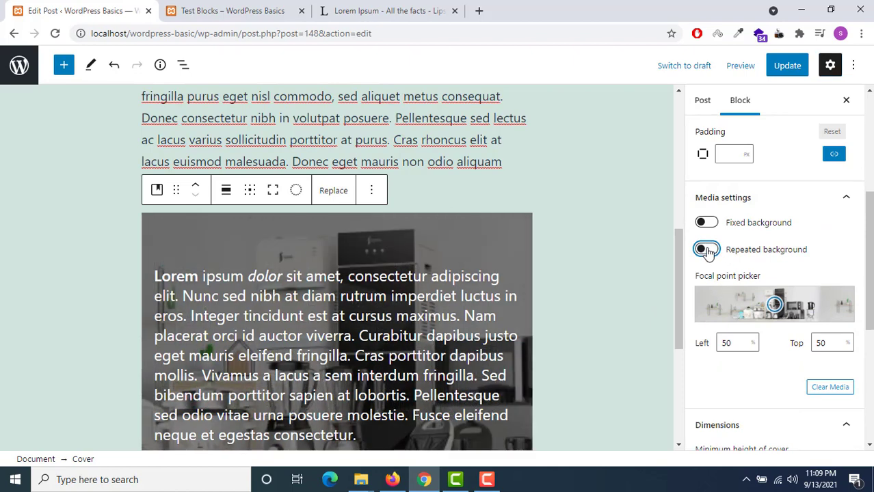
scroll(715, 253, "down", 4)
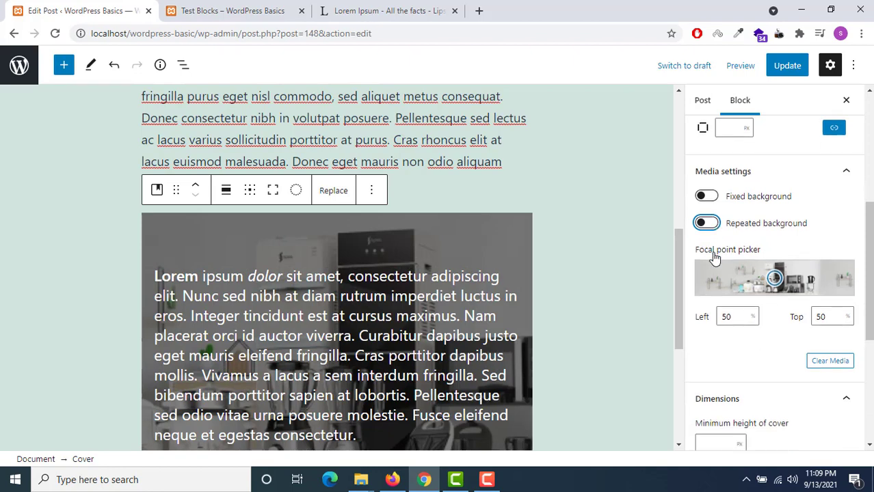
scroll(738, 284, "up", 1)
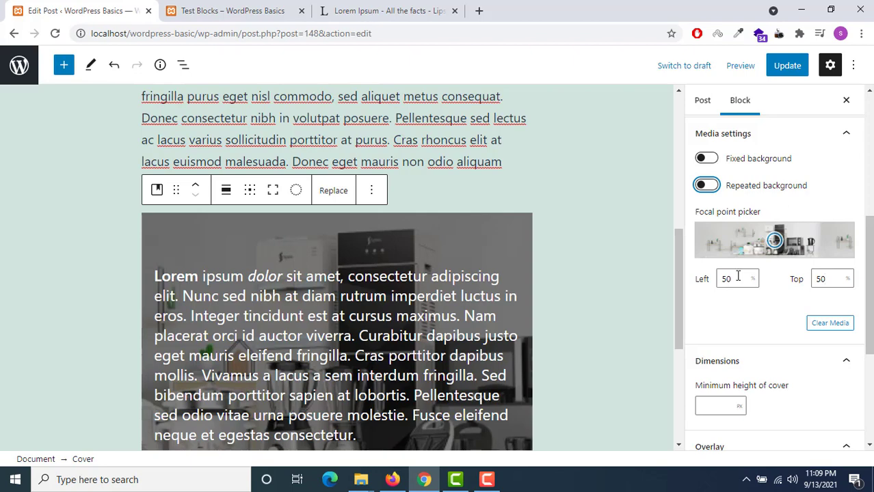
scroll(813, 284, "down", 1)
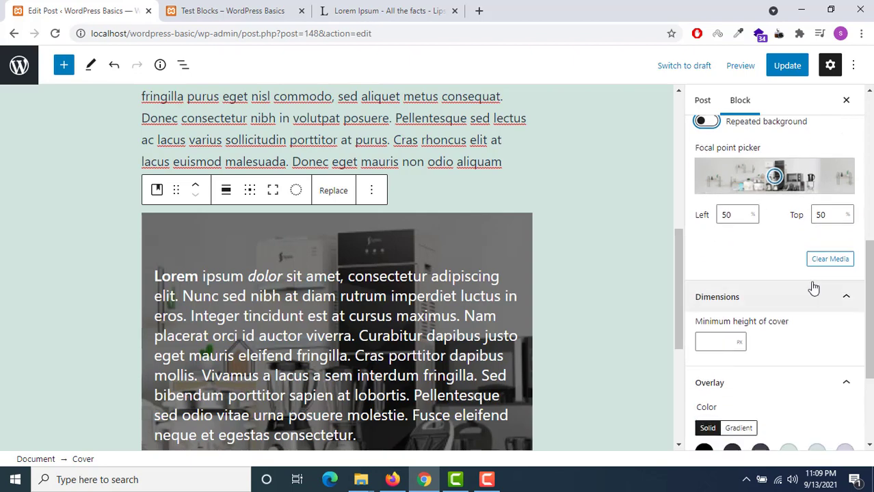
Try several solid overlay colors on the cover, settle on the dark blue-gray third swatch, set opacity to 70, and update the post
scroll(815, 287, "down", 3)
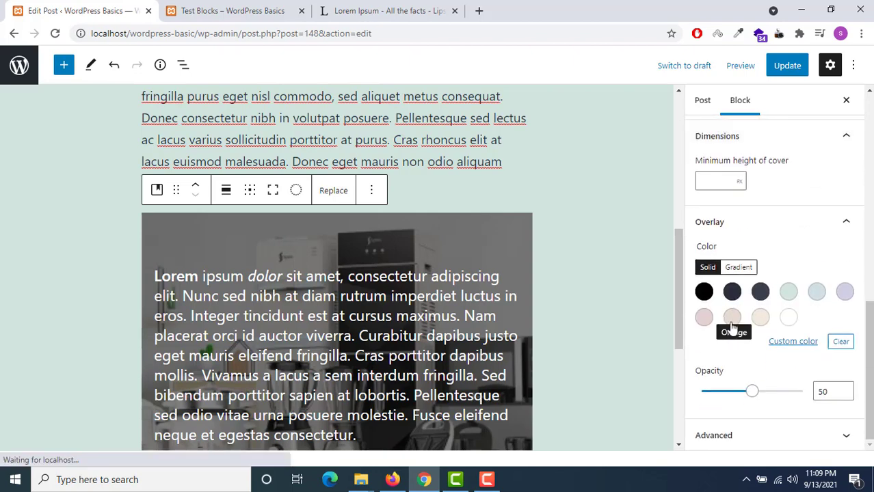
left_click(704, 317)
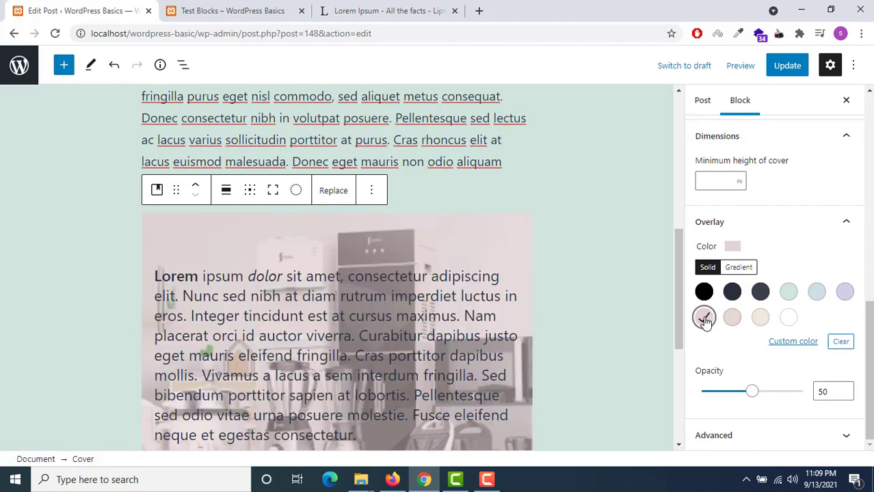
left_click(731, 318)
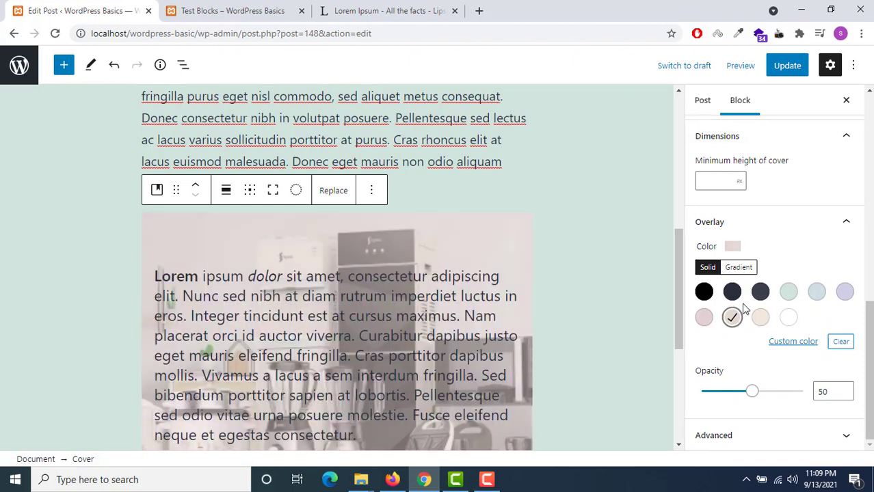
left_click(758, 294)
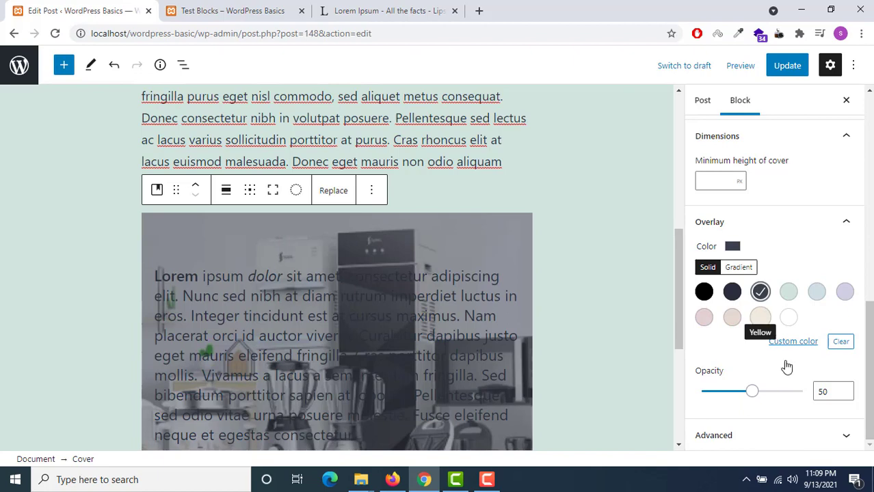
left_click_drag(755, 395, 773, 392)
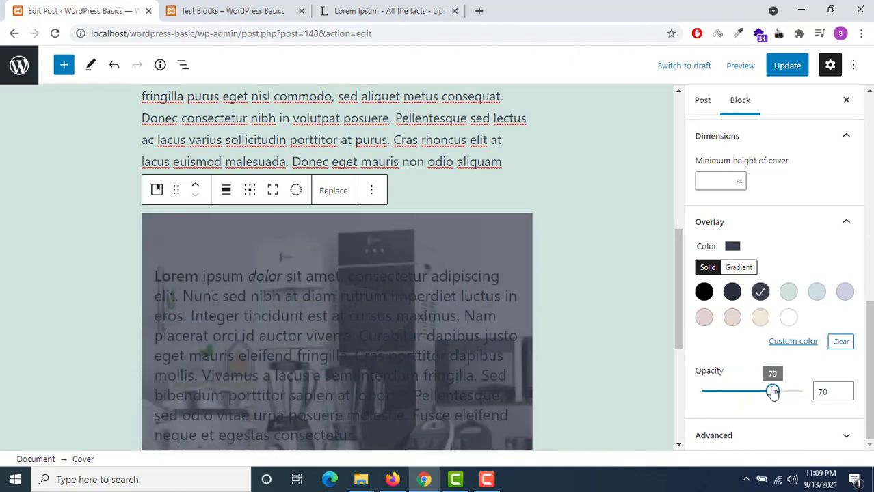
left_click(788, 65)
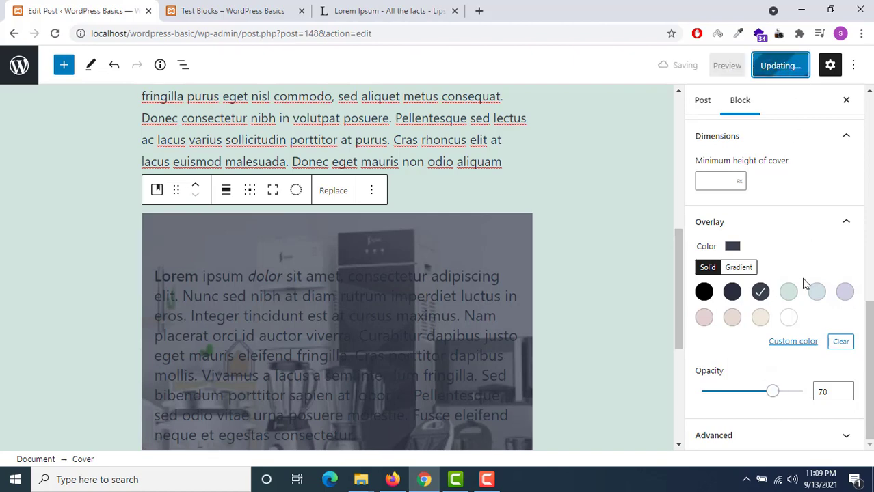
Expand the Cover block's advanced settings to review the HTML anchor and additional CSS class options
scroll(799, 287, "up", 2)
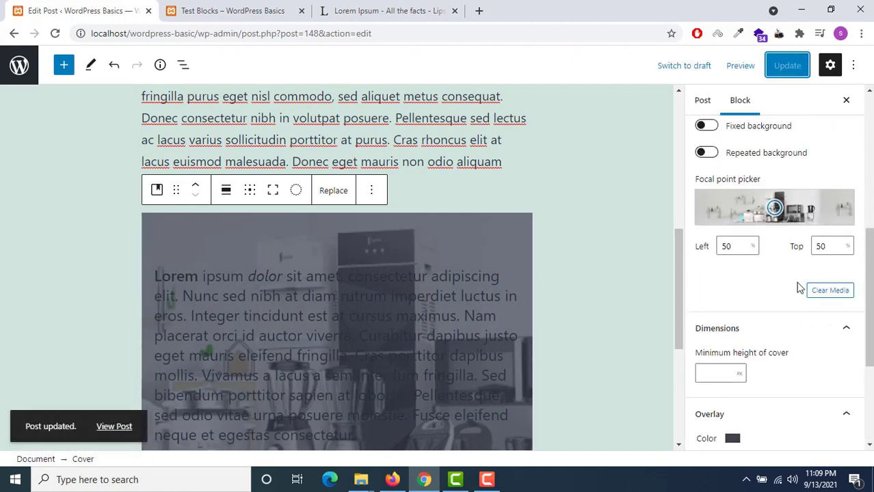
scroll(799, 287, "down", 3)
left_click(807, 436)
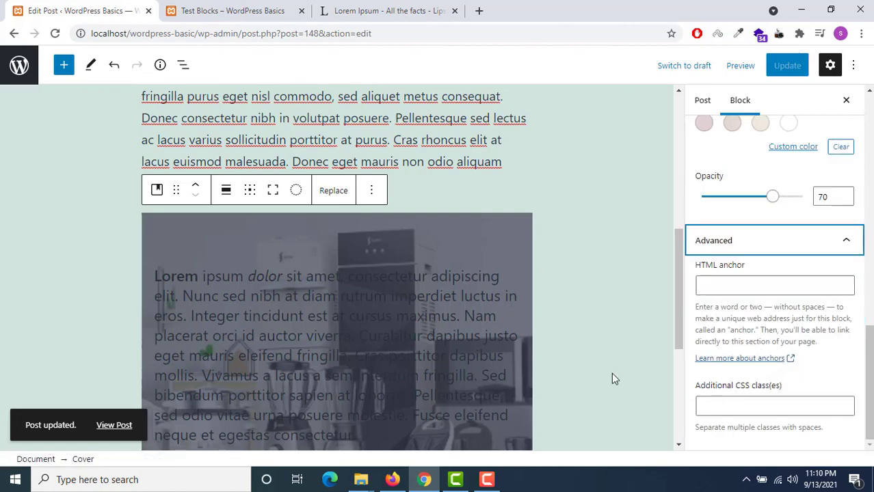
Reload the published Test Blocks page and examine the cover's width, overlay color and formatted text
left_click(163, 12)
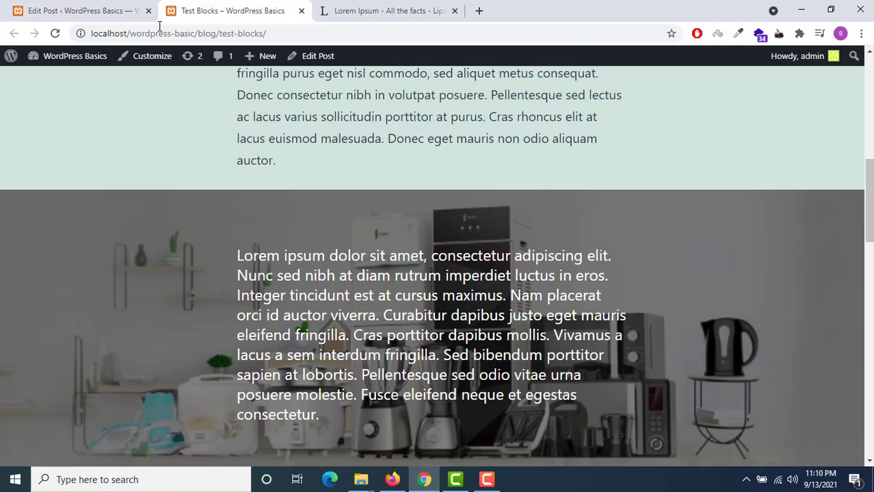
left_click(54, 33)
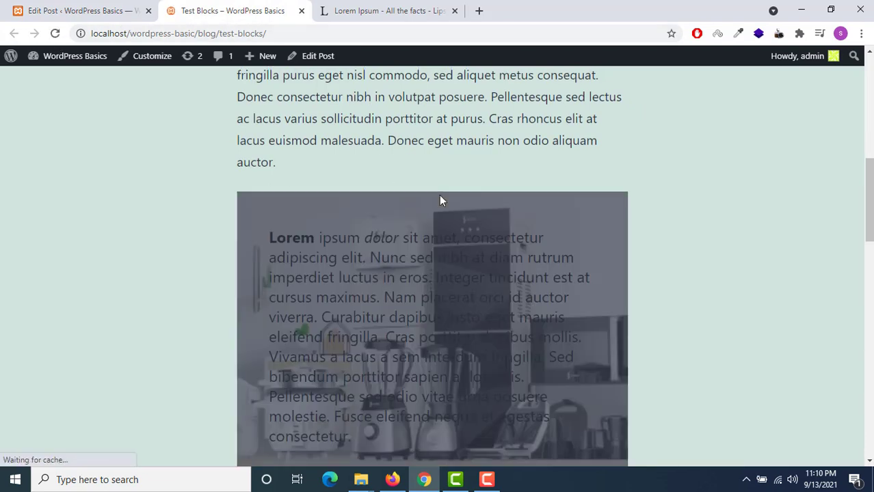
scroll(419, 283, "down", 2)
scroll(419, 284, "up", 2)
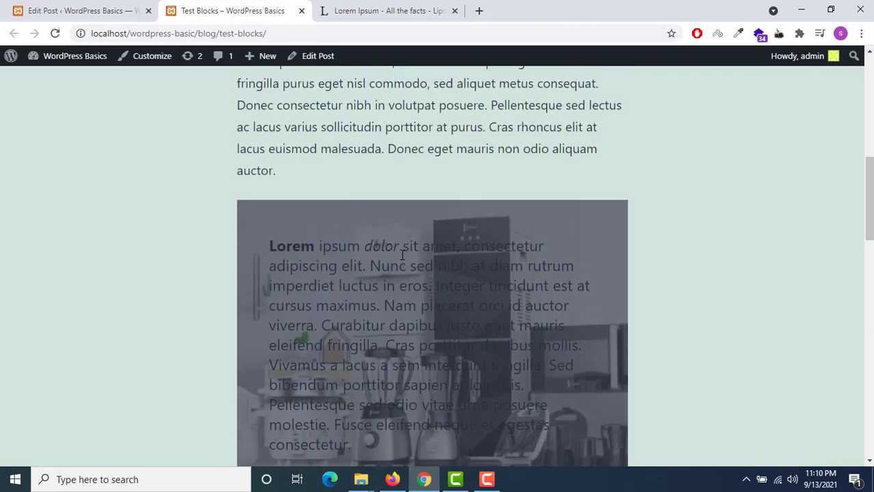
scroll(464, 201, "down", 1)
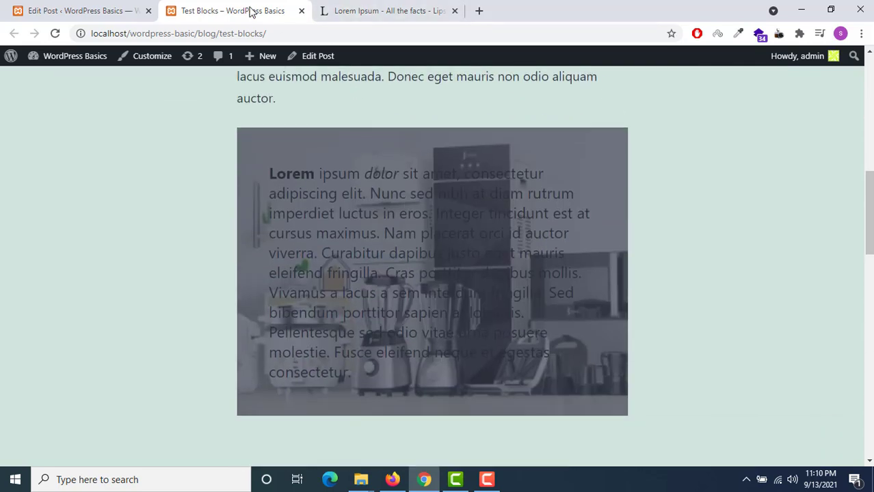
Return to the post editor for Test Blocks and reload it
left_click(108, 8)
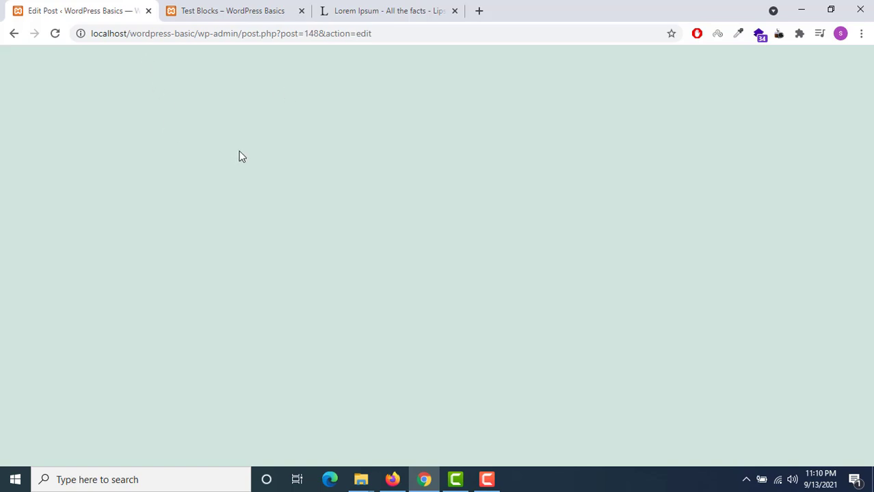
left_click(58, 36)
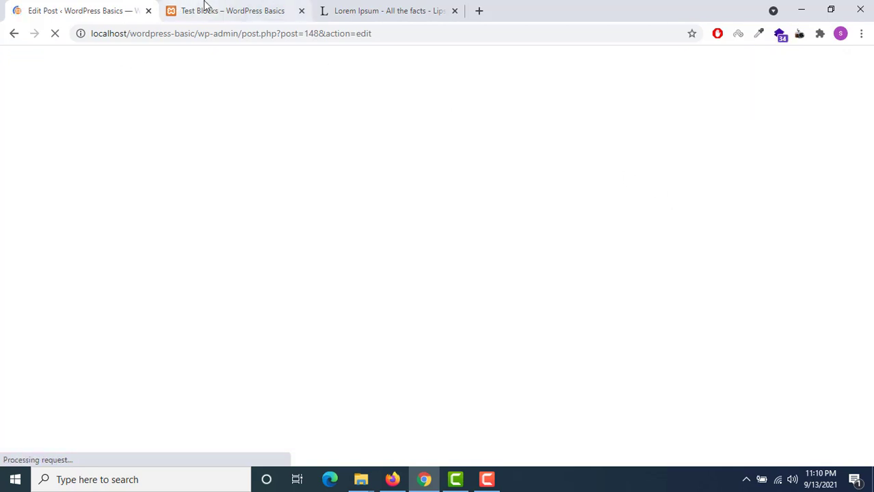
left_click(205, 8)
left_click(57, 7)
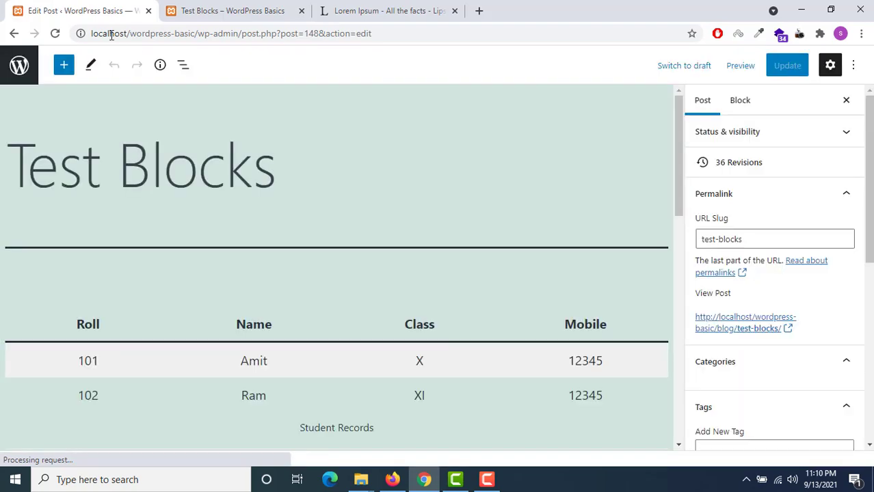
Select the paragraph inside the cover and review its typography, color and text settings
scroll(427, 129, "down", 3)
scroll(427, 128, "down", 5)
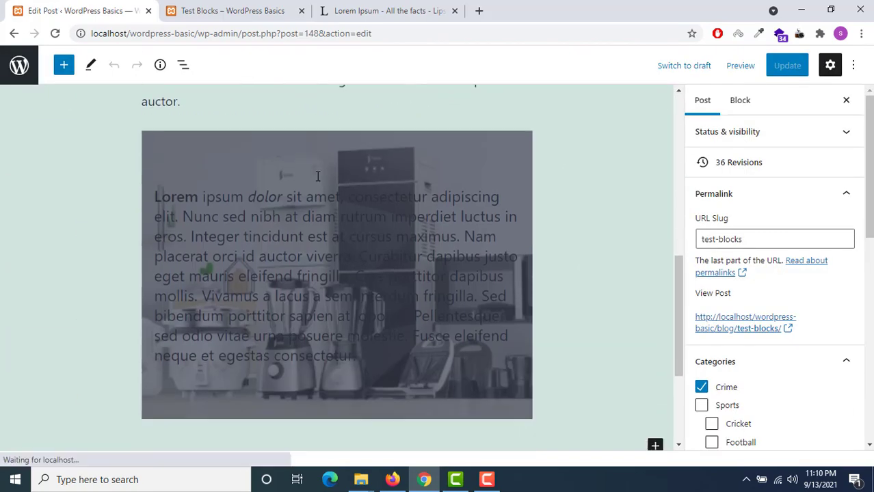
left_click(309, 175)
scroll(701, 234, "down", 1)
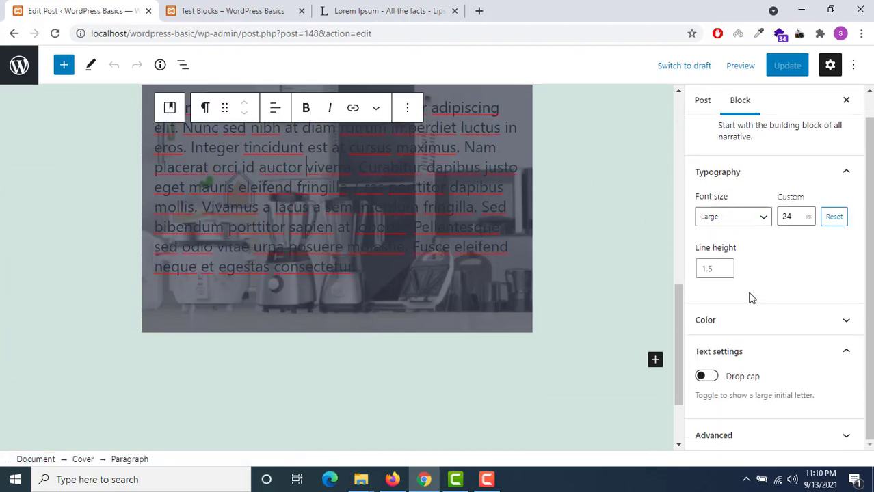
scroll(476, 240, "up", 4)
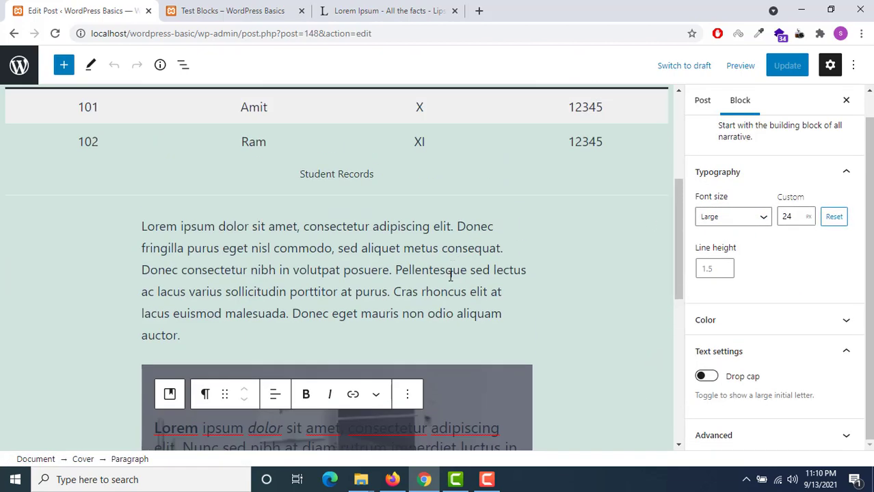
mouse_move(374, 354)
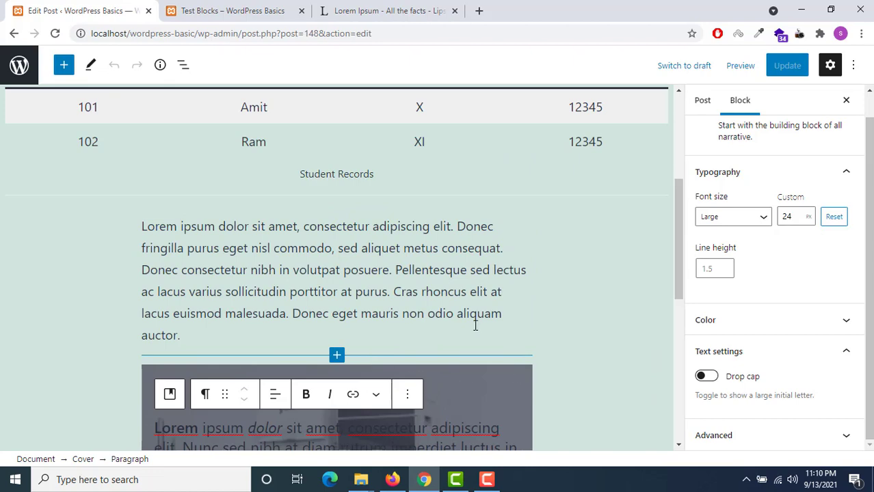
Lower the Cover block's overlay opacity to 20 and update the post
scroll(475, 326, "down", 6)
scroll(485, 213, "up", 2)
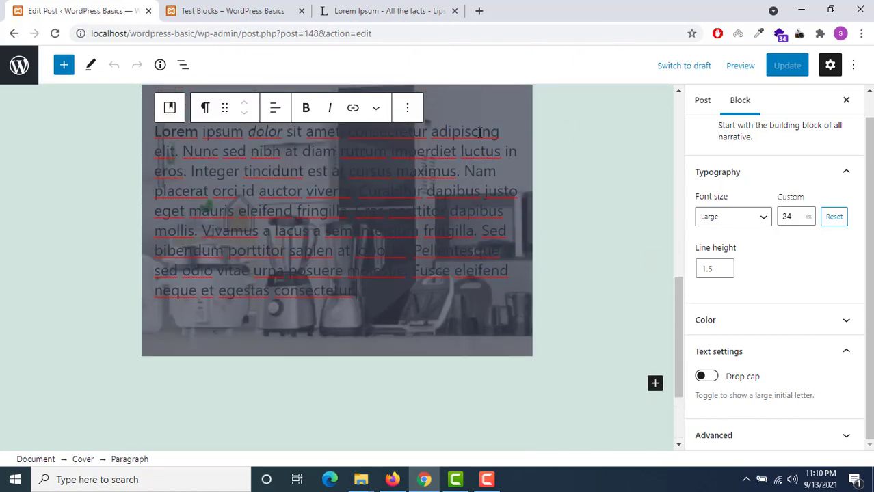
scroll(487, 134, "up", 2)
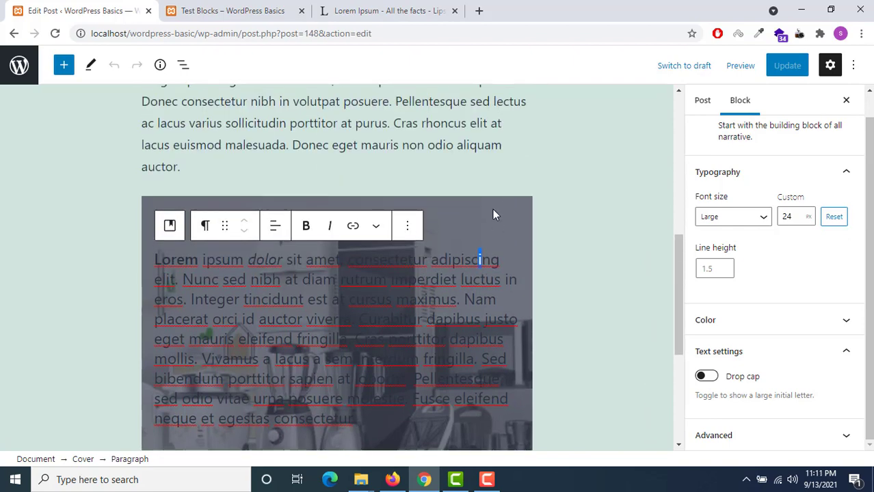
left_click(145, 201)
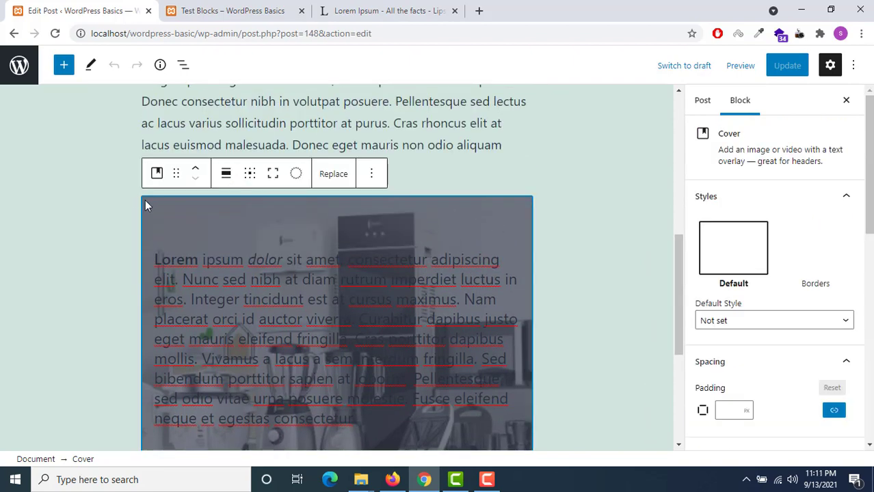
scroll(749, 281, "down", 5)
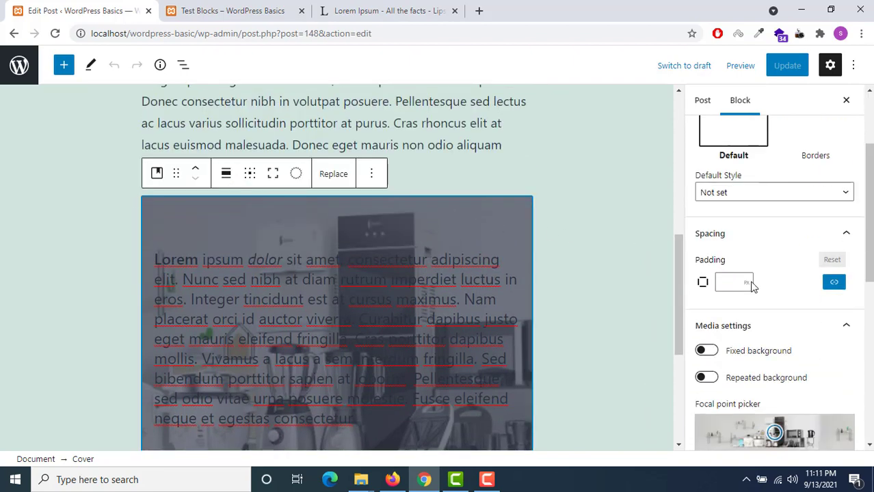
scroll(752, 284, "down", 3)
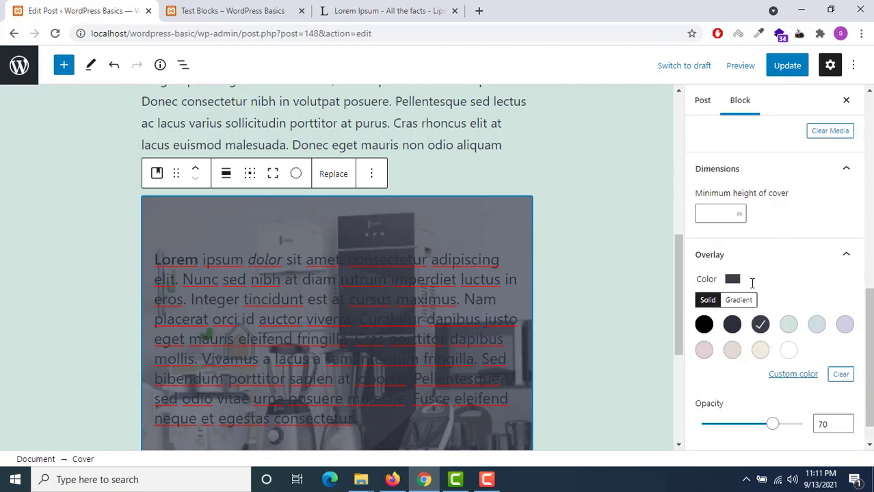
scroll(766, 359, "down", 1)
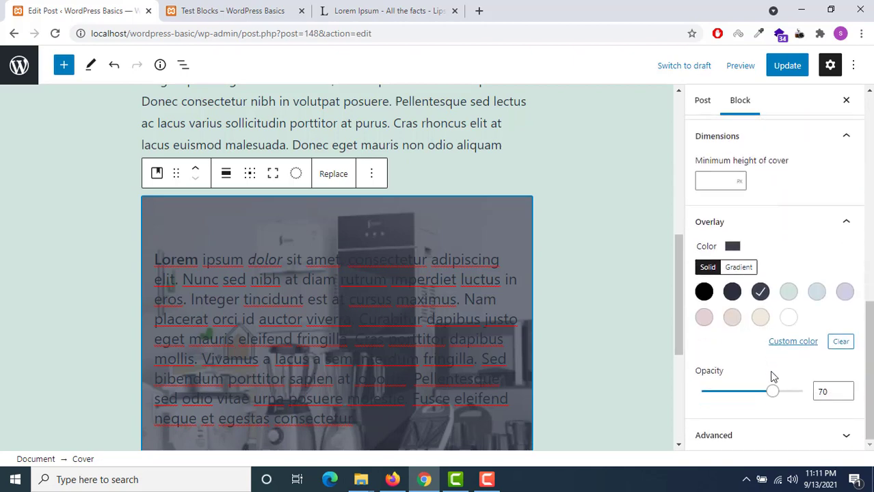
left_click_drag(772, 391, 723, 392)
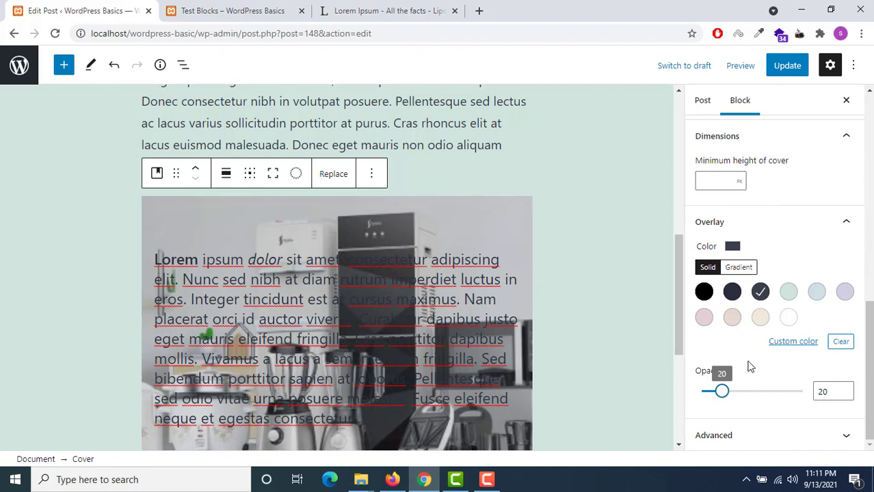
left_click(785, 72)
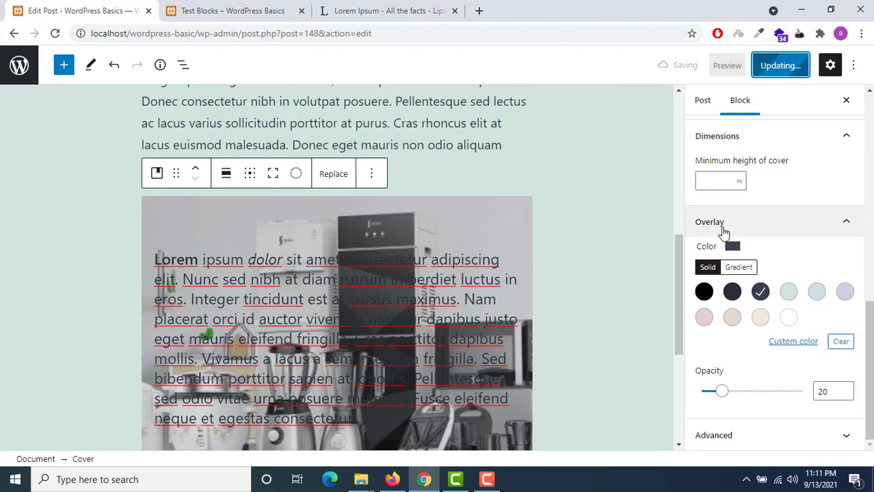
Apply the Borders style to the cover, make Borders the default style for Cover blocks, and update the post
left_click(745, 441)
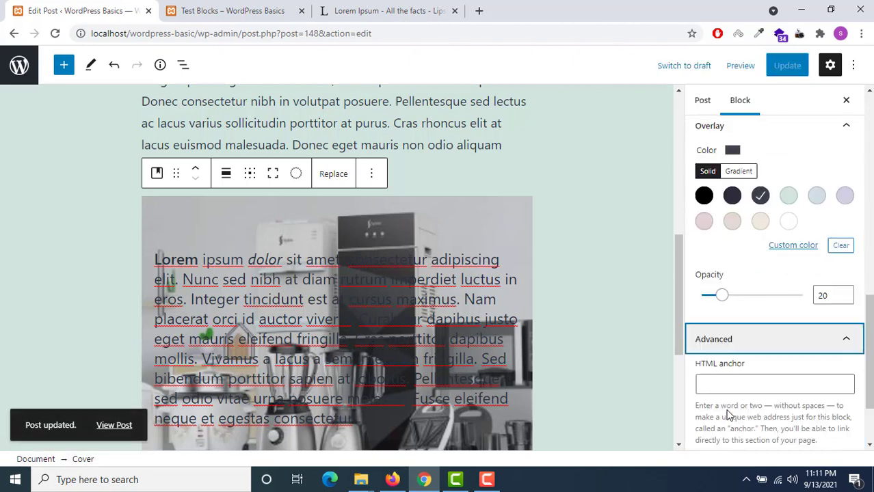
scroll(716, 361, "down", 3)
scroll(716, 361, "up", 10)
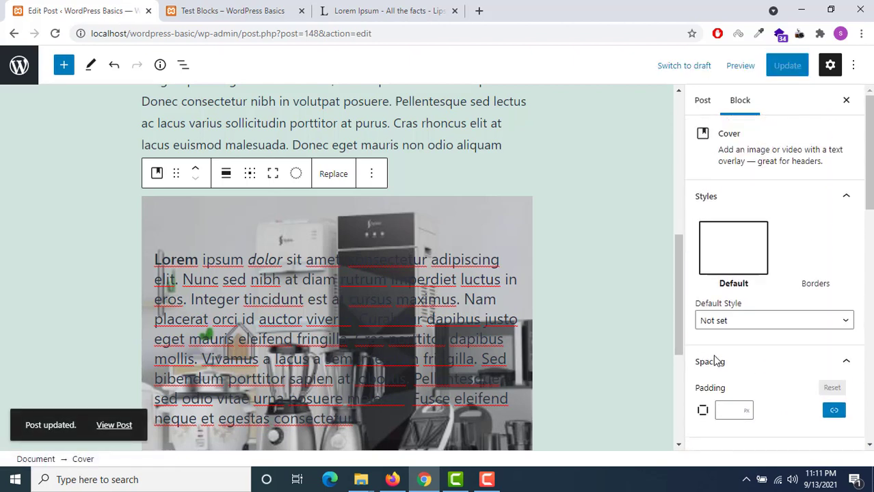
left_click(815, 274)
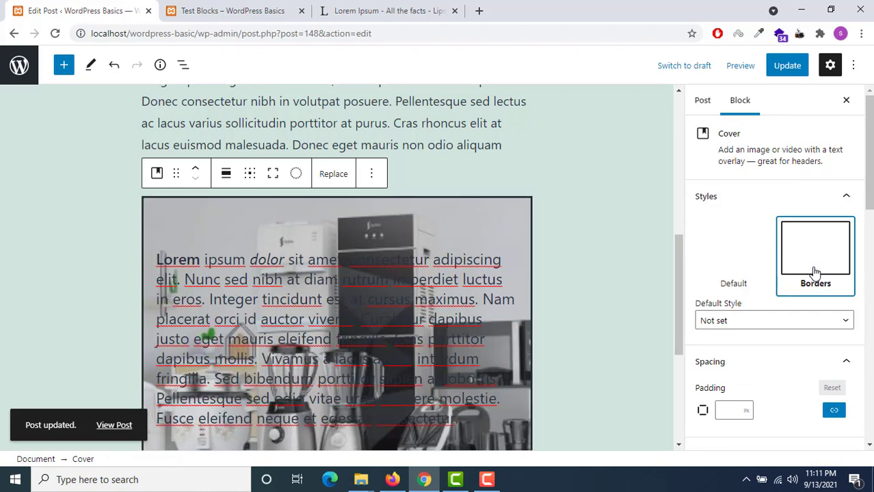
left_click(781, 321)
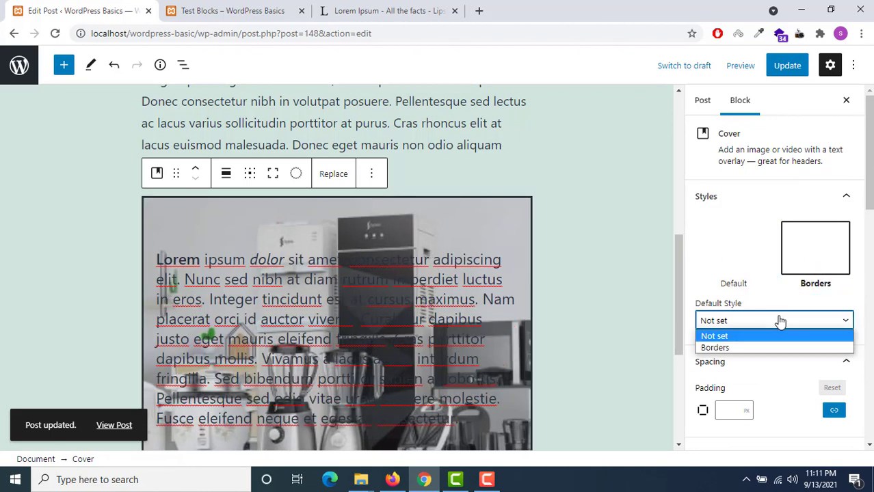
left_click(744, 348)
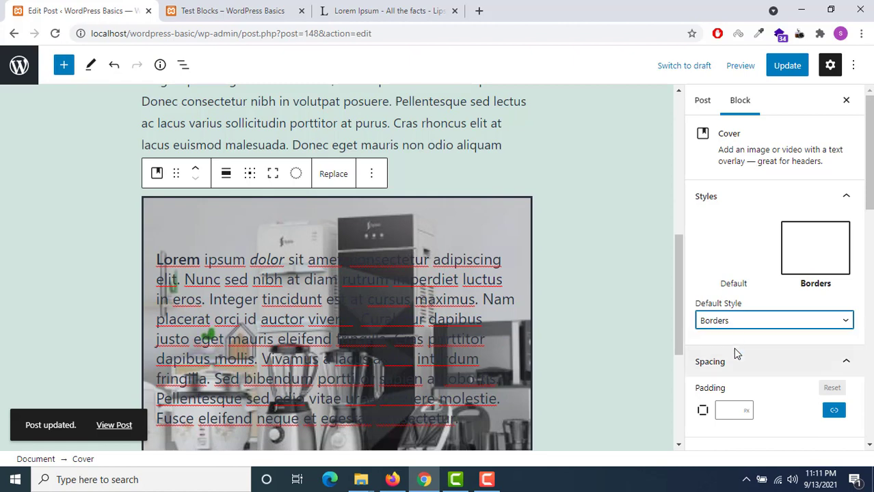
left_click(788, 69)
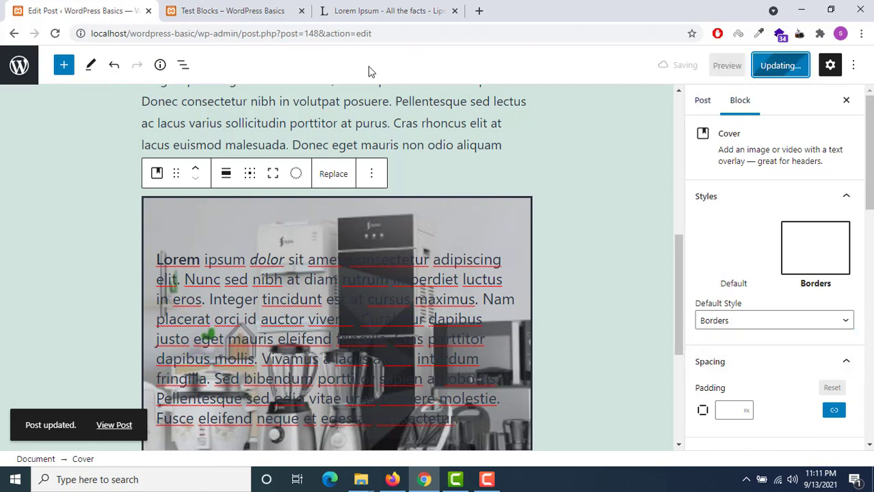
Reload the published Test Blocks page to check the cover's border and overlay, and return to the post editor
left_click(201, 8)
left_click(55, 33)
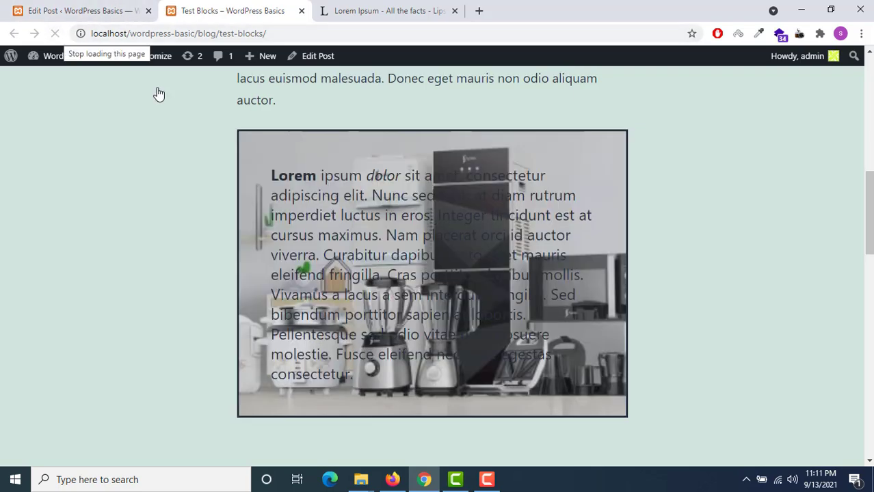
left_click(76, 10)
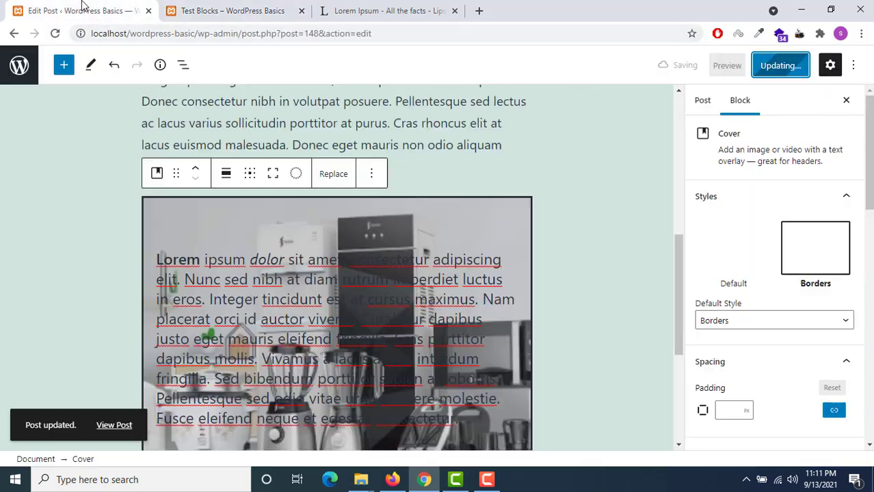
Insert an Image block below the cover using contact.jpg from the media library
scroll(374, 273, "down", 4)
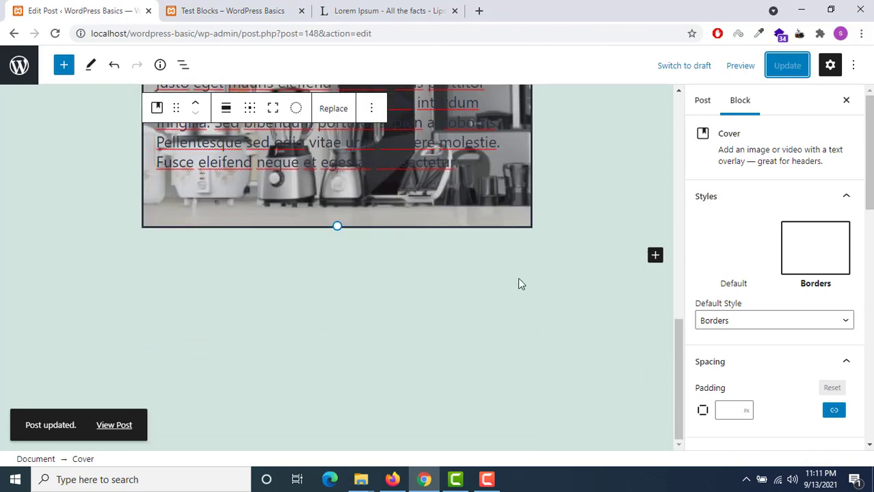
left_click(518, 284)
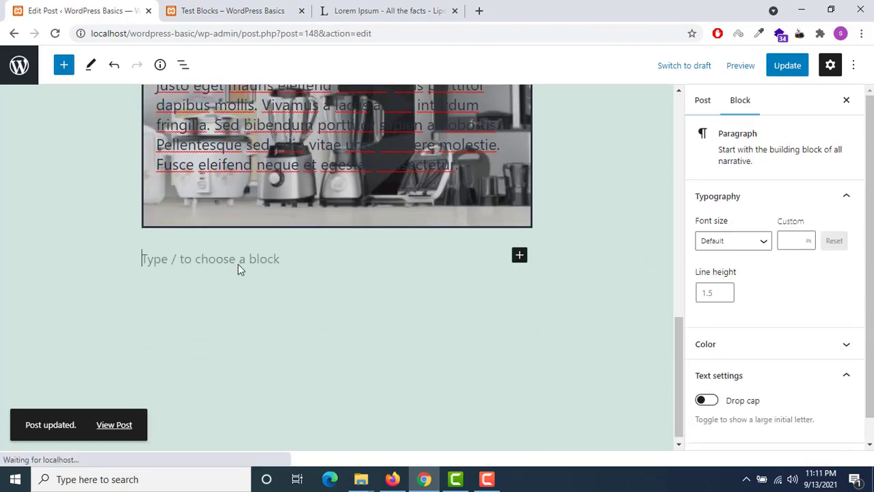
left_click(521, 264)
left_click(615, 148)
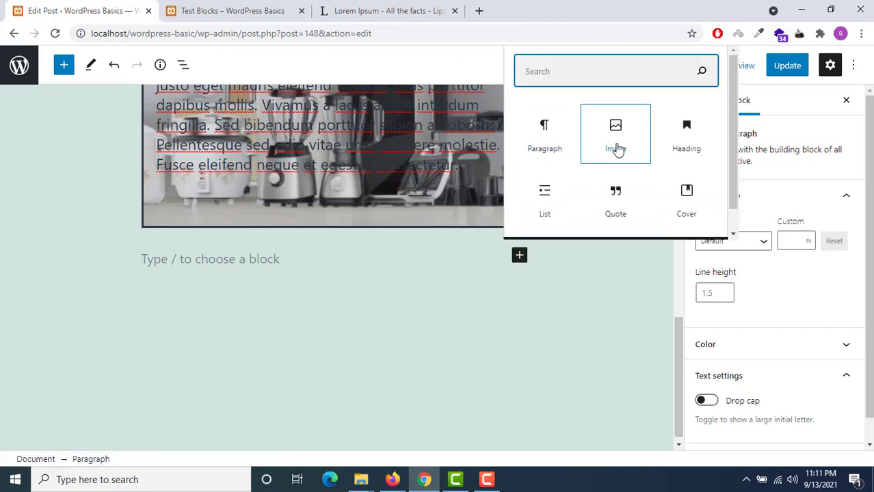
left_click(617, 149)
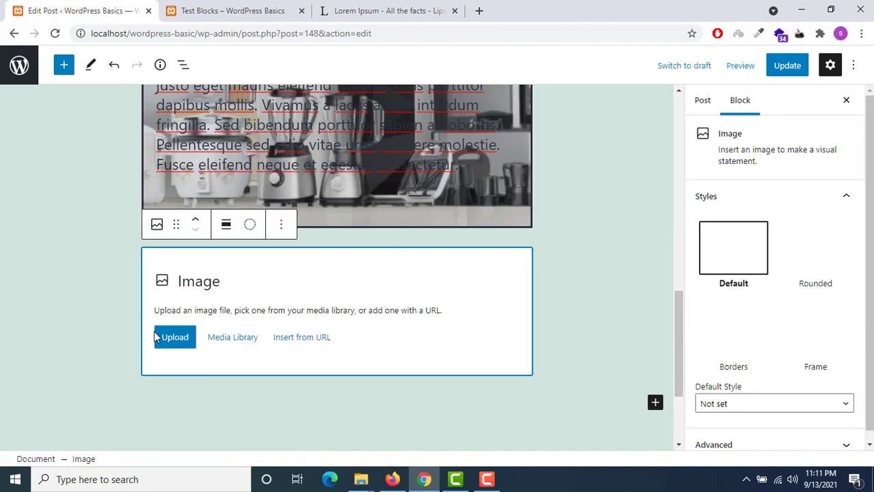
left_click(219, 338)
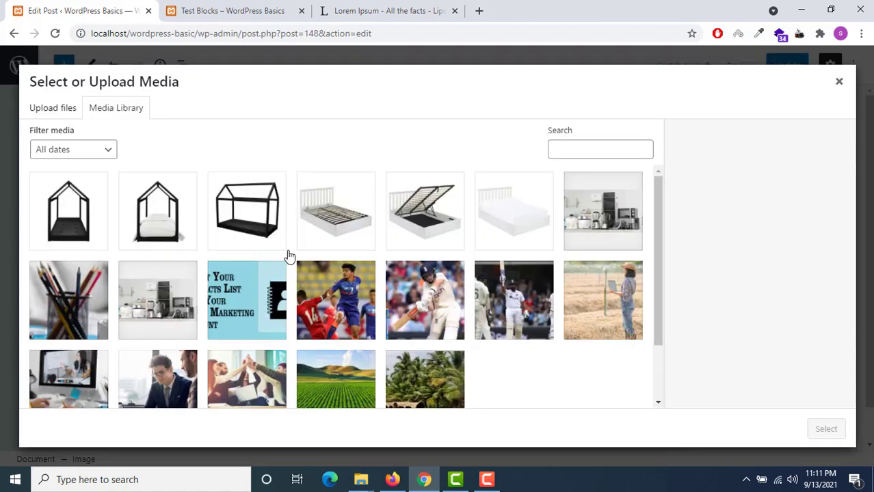
left_click(246, 307)
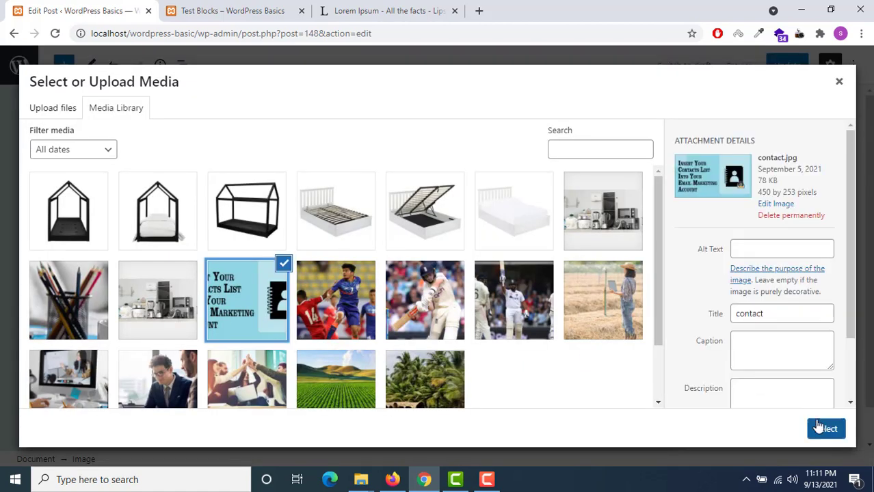
left_click(818, 427)
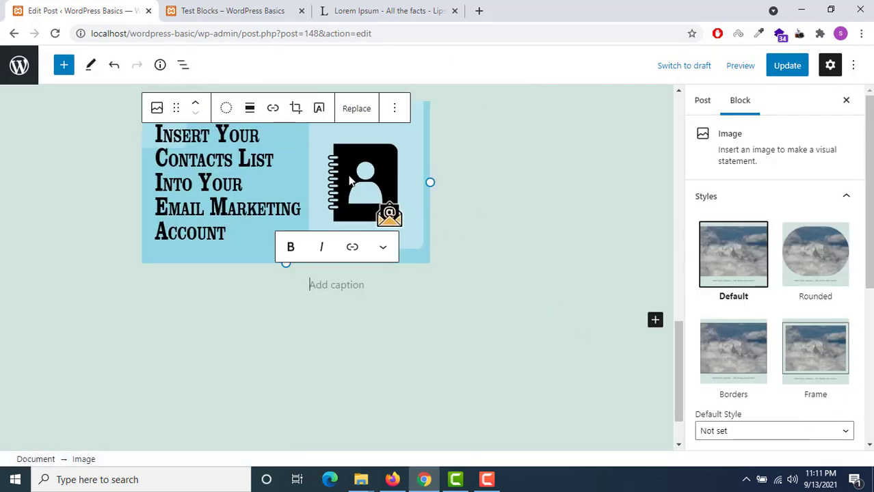
Try the Rounded and Borders styles on the contact image and settle on the Frame style
left_click(346, 173)
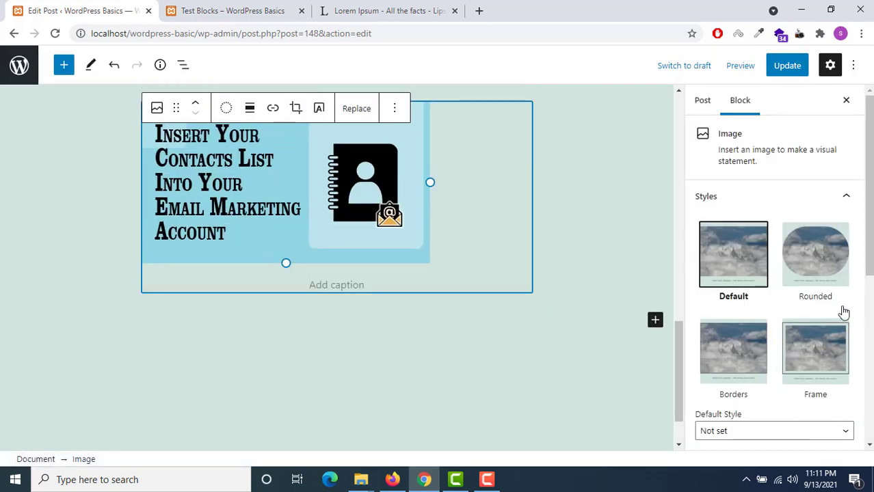
left_click(821, 261)
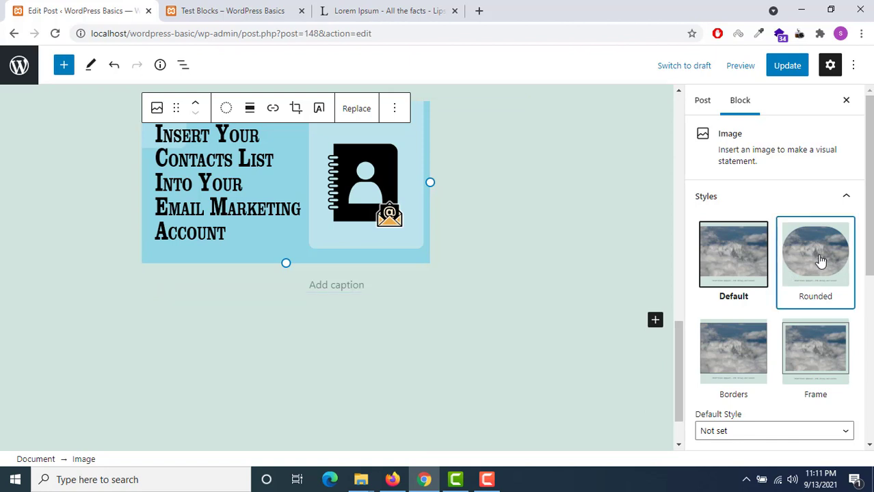
left_click(738, 349)
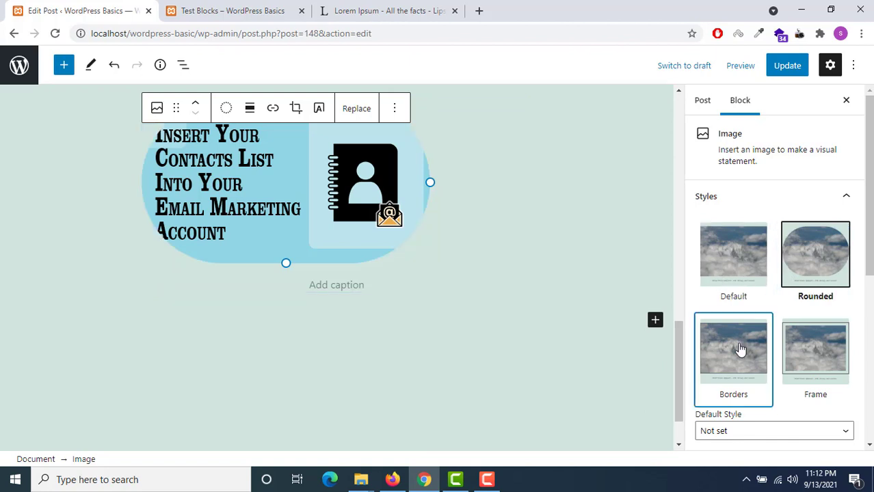
left_click(812, 346)
Try the contact image at 50% of its dimensions and set it to 100%
scroll(811, 346, "down", 5)
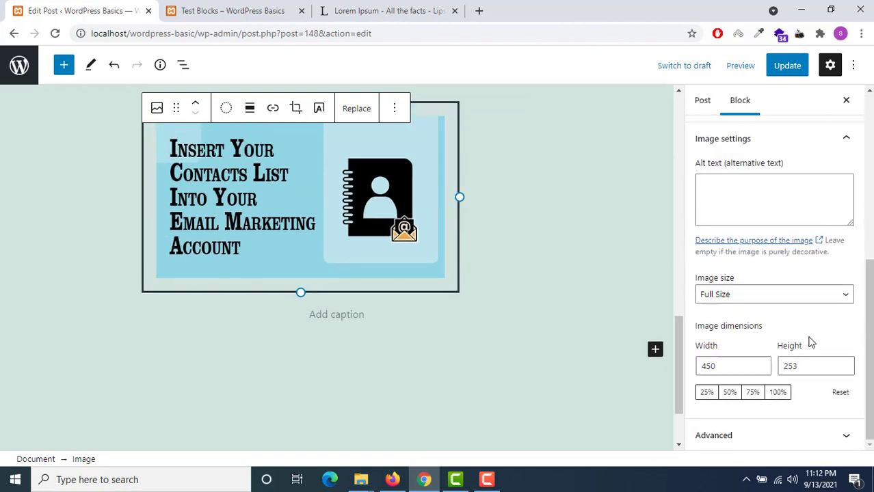
left_click(728, 395)
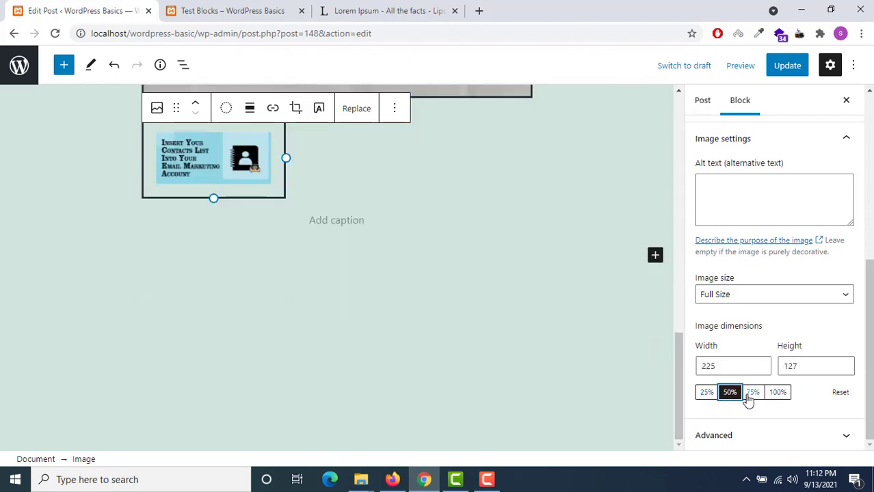
left_click(773, 398)
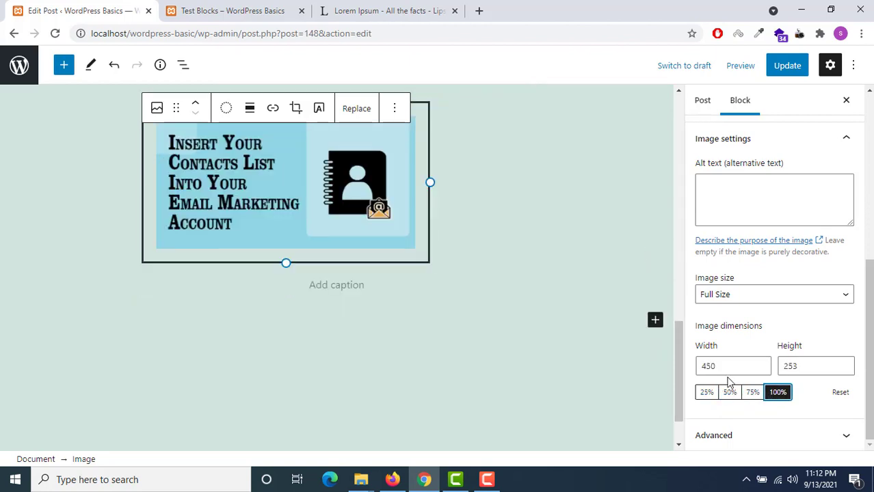
Enter "contact card" as the contact image's alt text
scroll(680, 307, "down", 1)
scroll(767, 237, "up", 4)
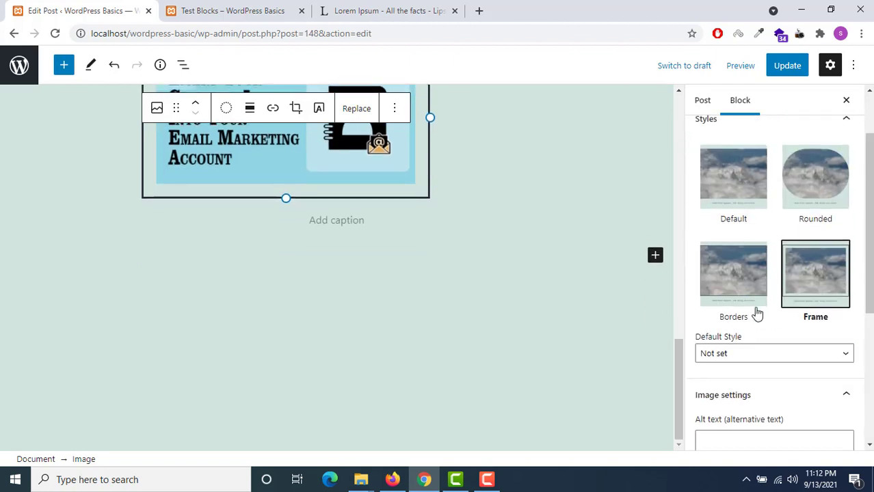
scroll(739, 357, "down", 3)
left_click(724, 266)
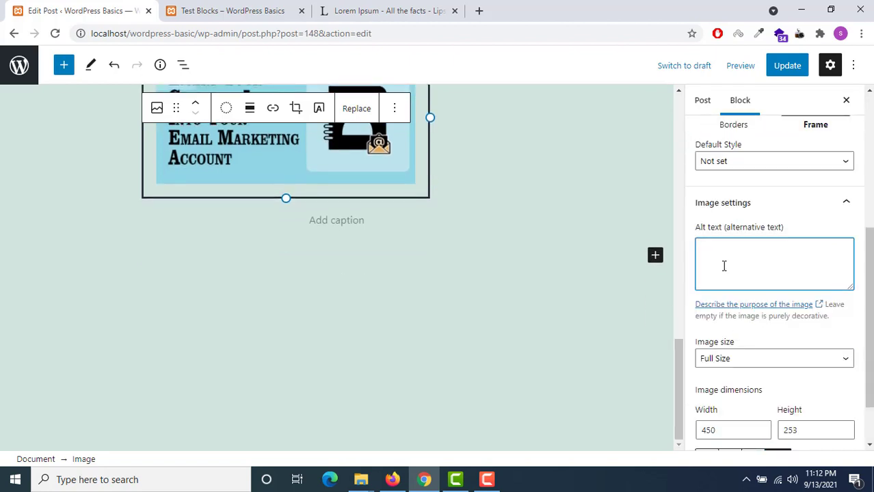
scroll(724, 266, "up", 1)
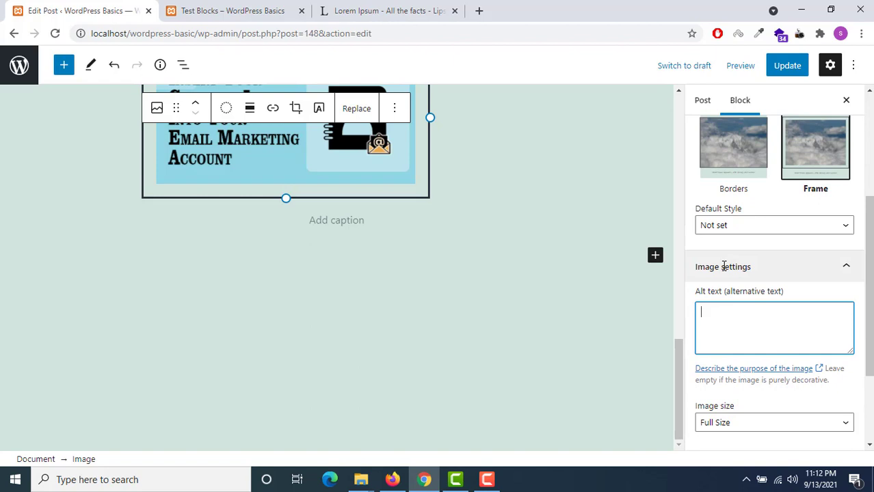
type("contact card")
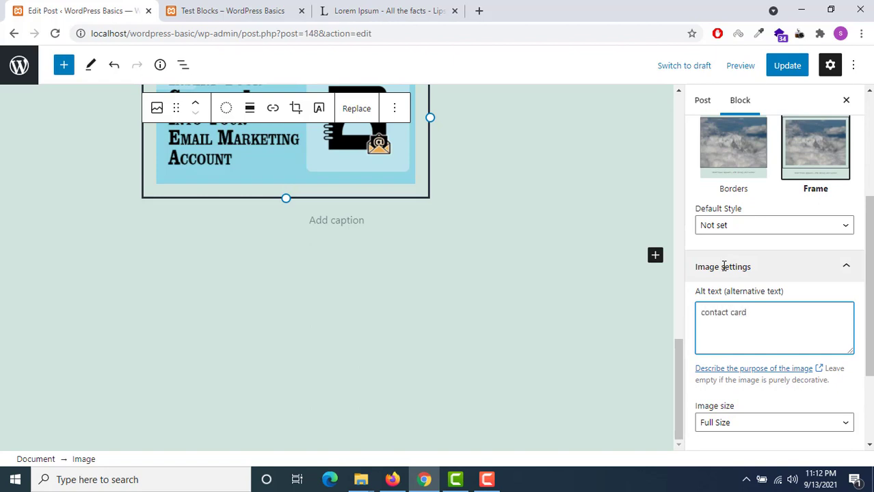
scroll(759, 205, "up", 3)
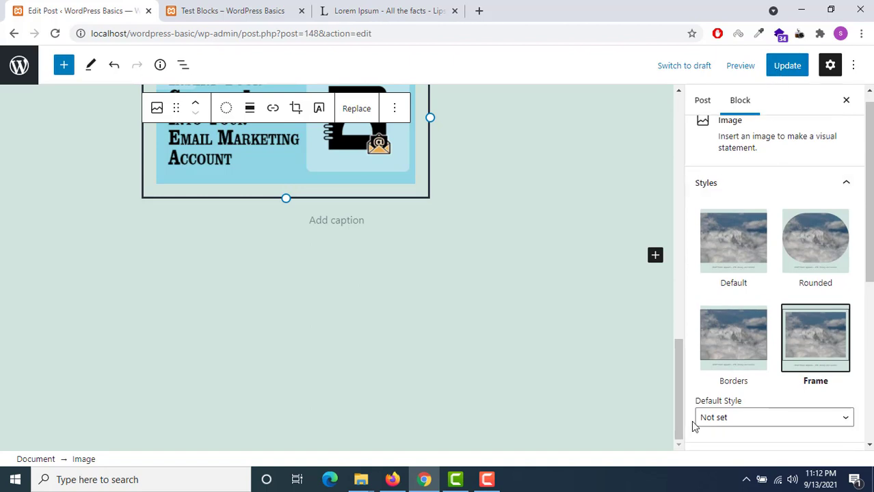
scroll(711, 410, "down", 2)
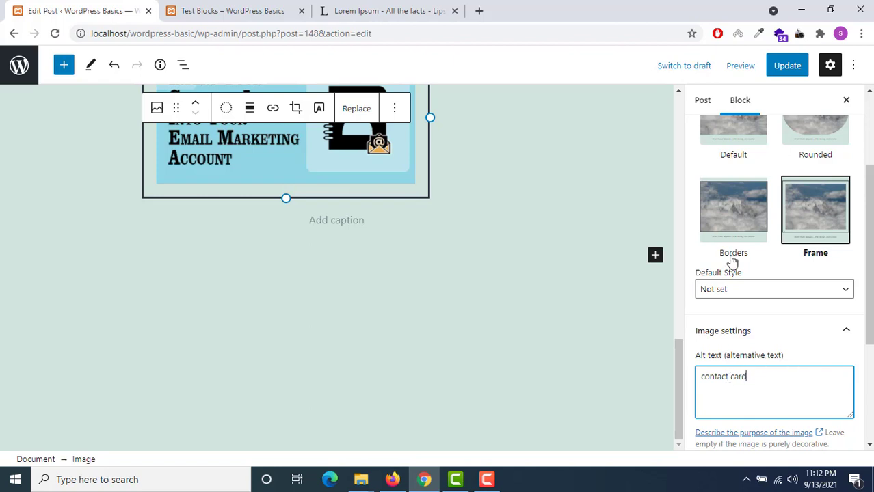
Update the post to save the contact image's alt text
scroll(731, 256, "up", 3)
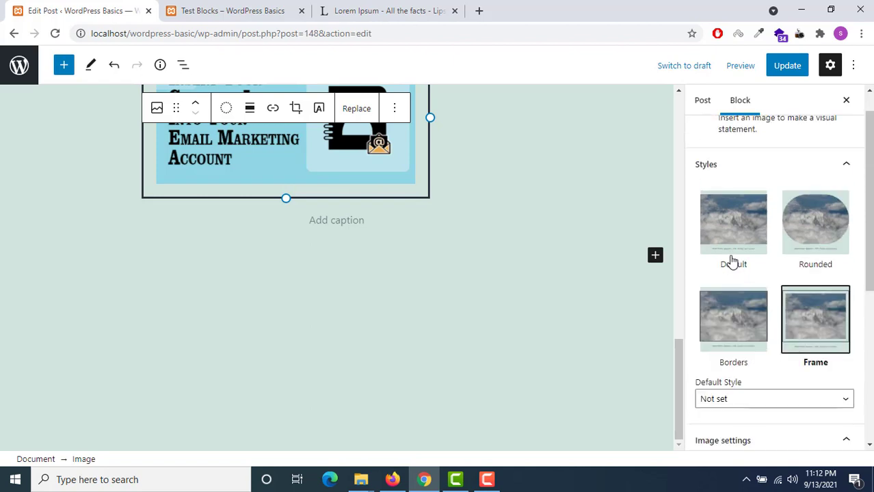
left_click(784, 67)
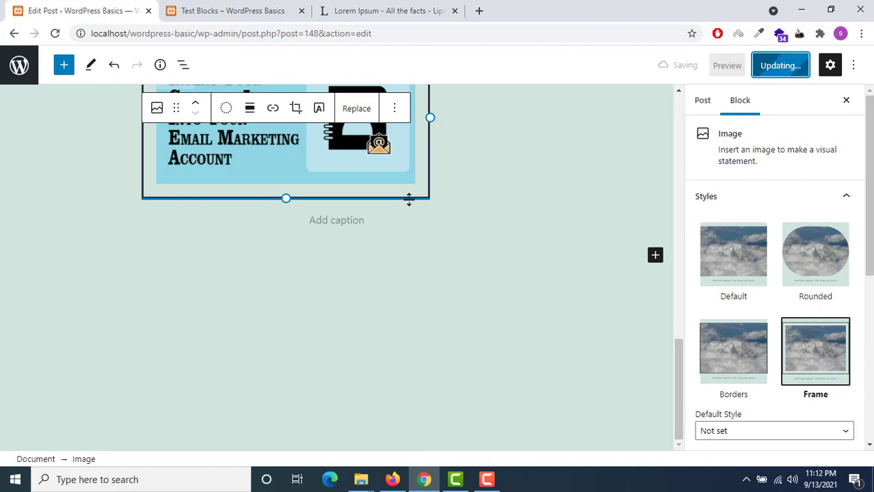
Try the blue-red and magenta-yellow duotone filters on the contact image and settle on the purple-green one
scroll(326, 300, "up", 5)
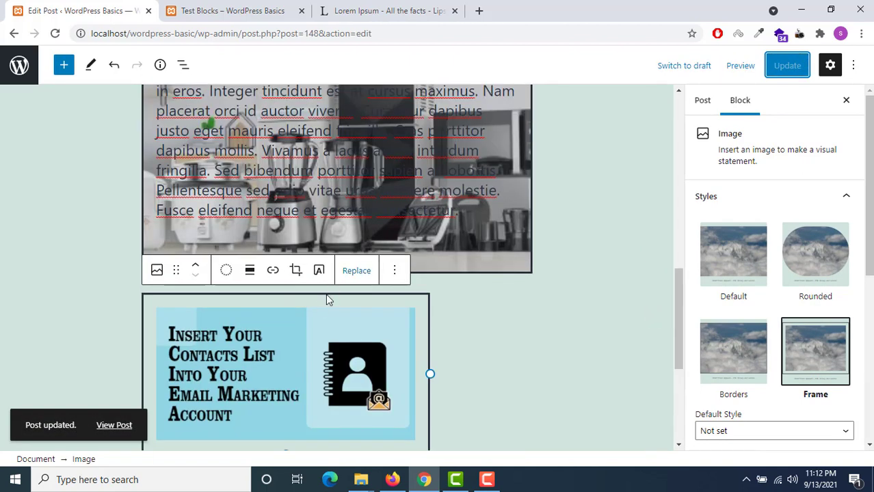
left_click(232, 275)
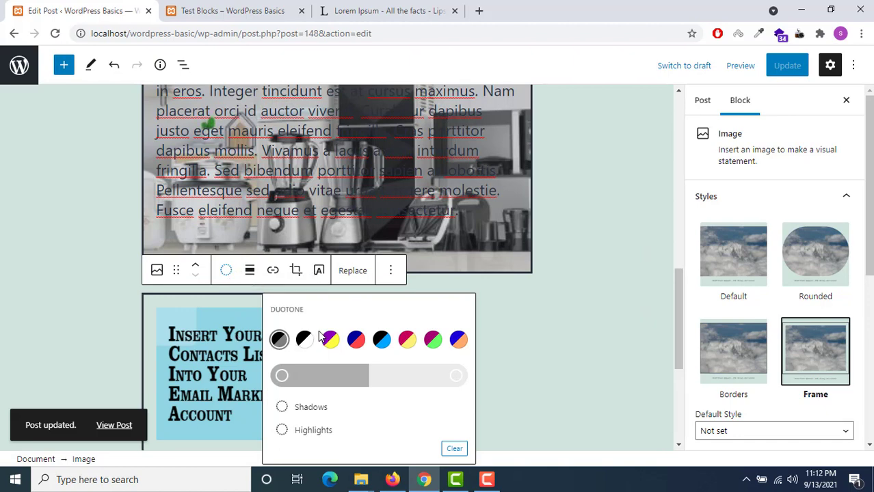
left_click(355, 339)
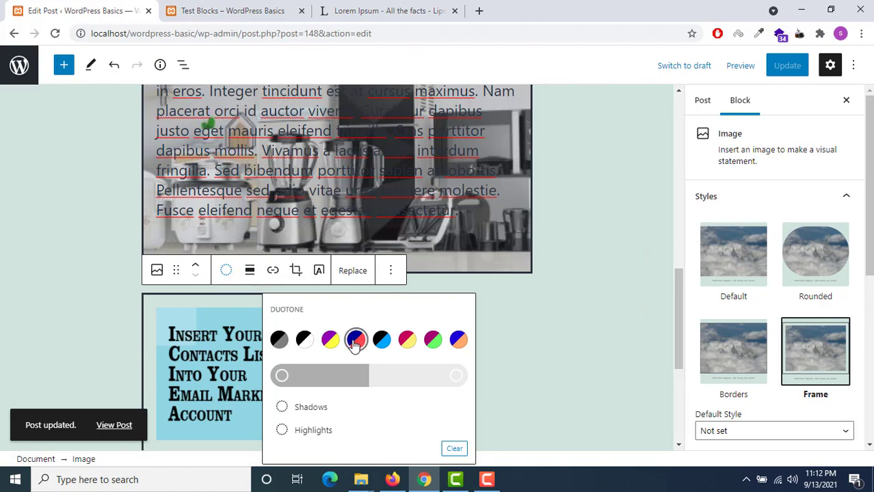
scroll(353, 342, "down", 3)
scroll(353, 283, "up", 3)
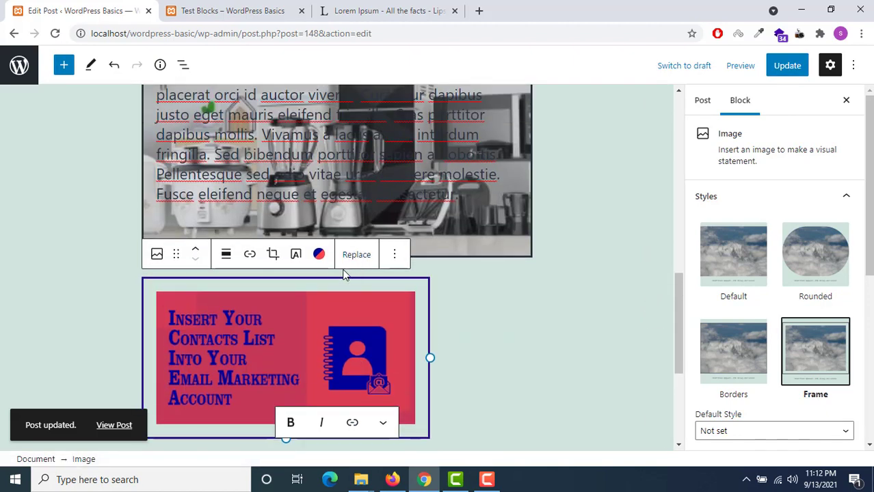
left_click(319, 255)
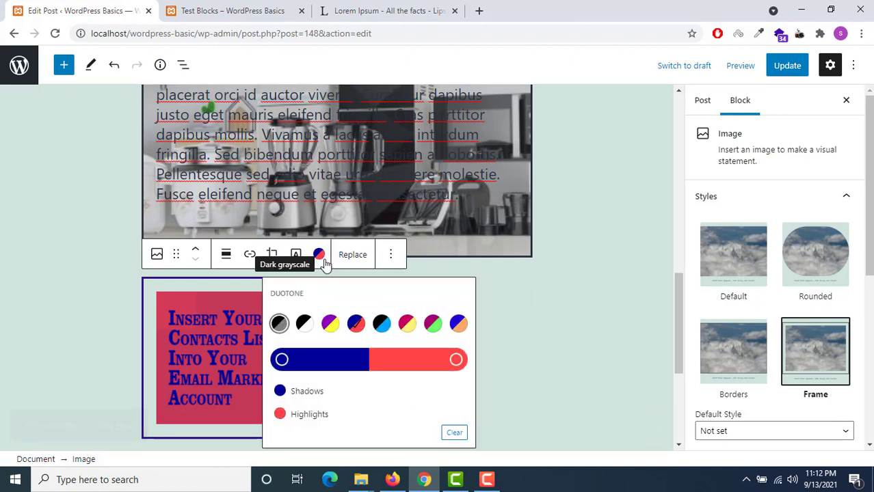
left_click(407, 327)
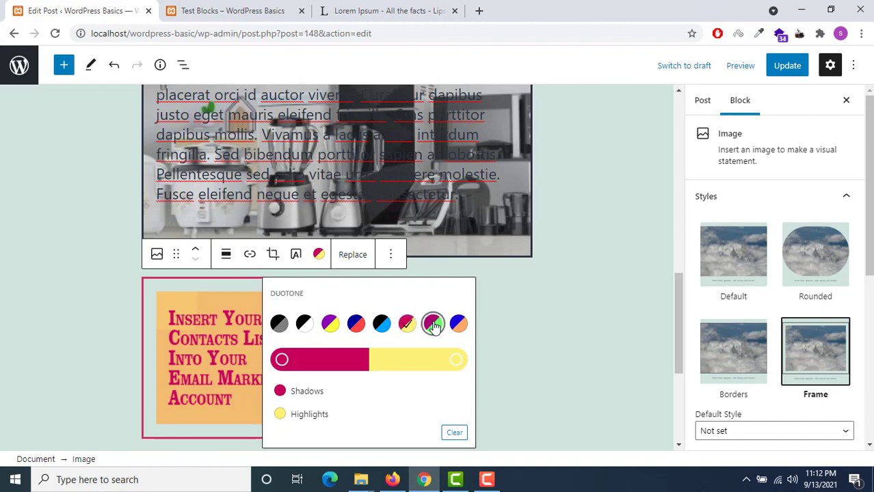
left_click(433, 325)
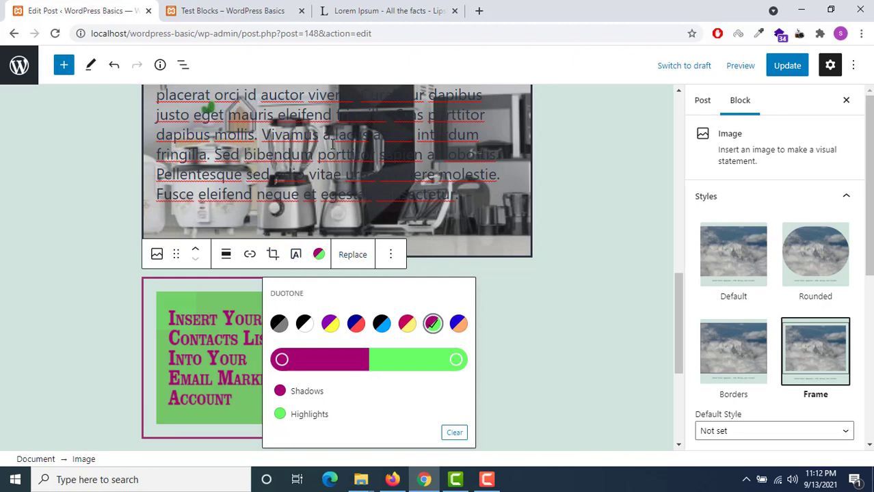
Update the post and reload its published page to check the contact image's duotone colours
left_click(391, 257)
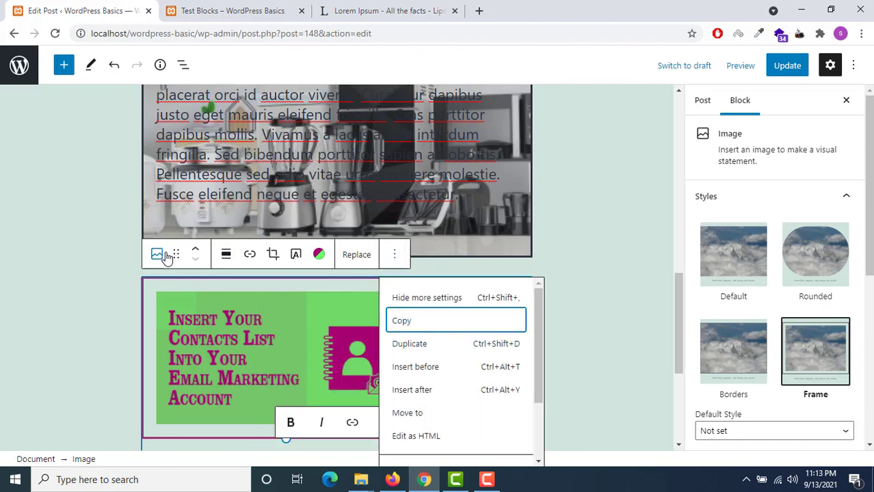
left_click(780, 67)
left_click(778, 68)
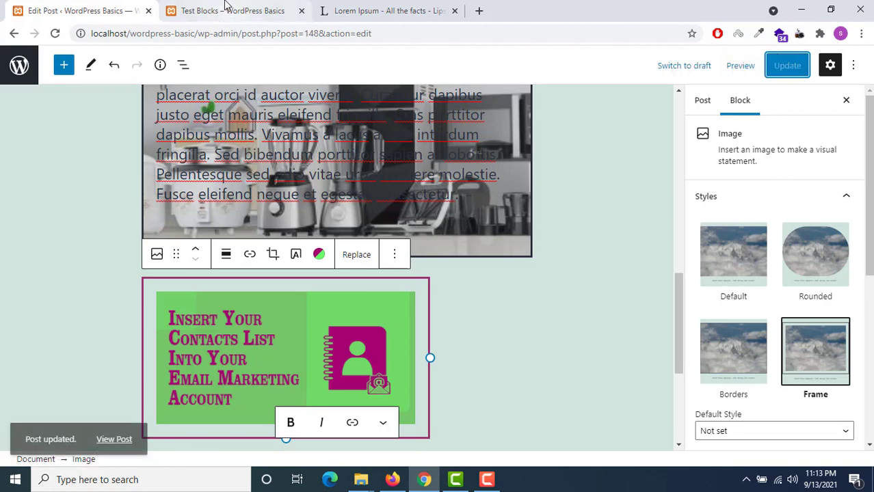
left_click(233, 11)
left_click(56, 34)
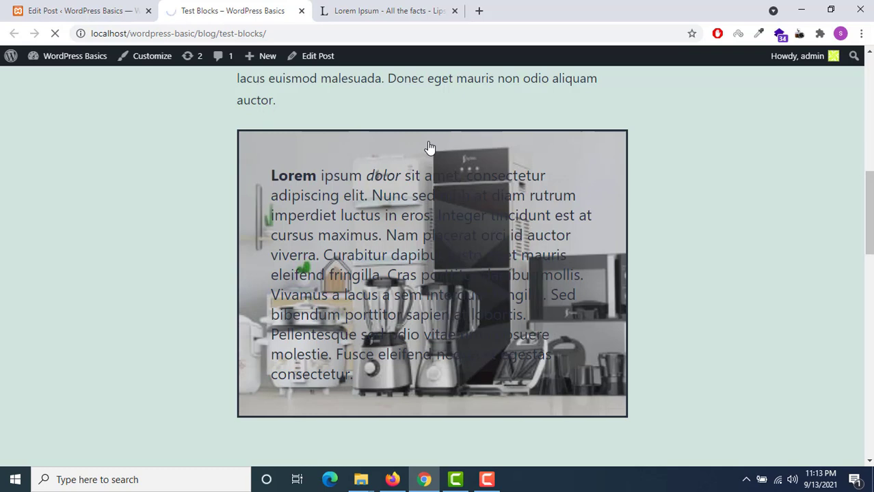
scroll(430, 147, "down", 4)
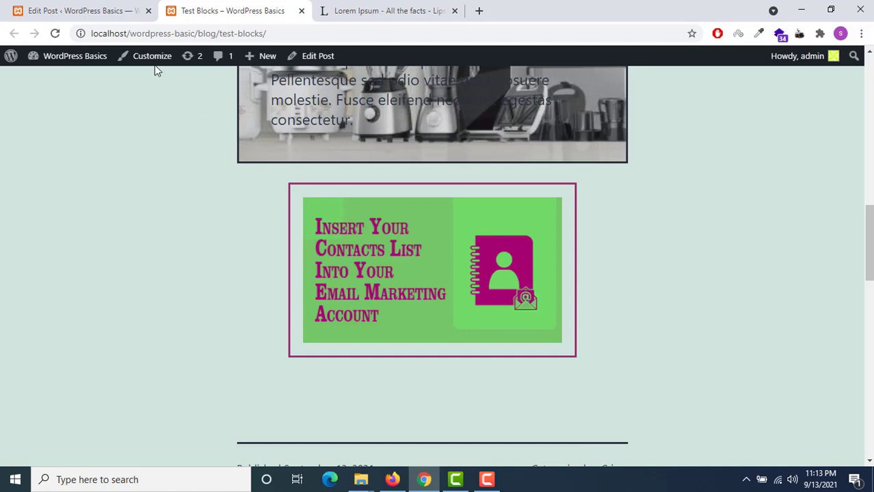
Return to the post editor and set the contact image's alignment to Wide width
left_click(103, 8)
scroll(449, 252, "down", 2)
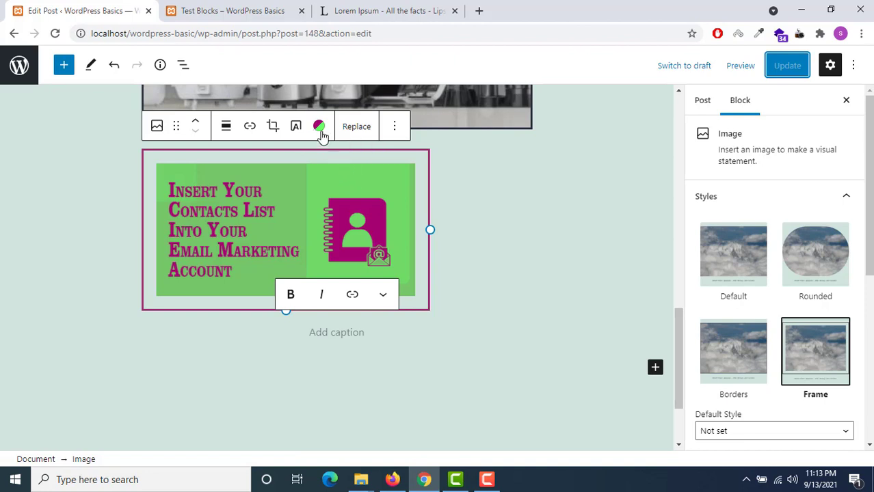
left_click(393, 132)
left_click(228, 127)
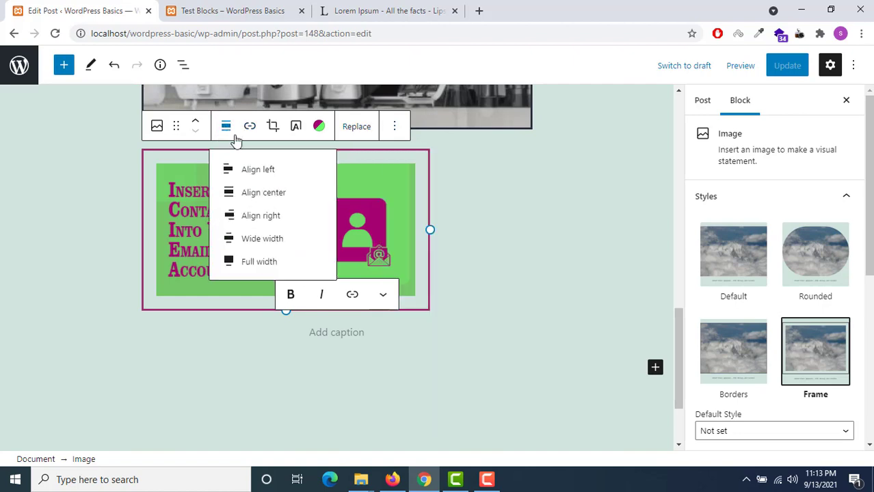
left_click(250, 238)
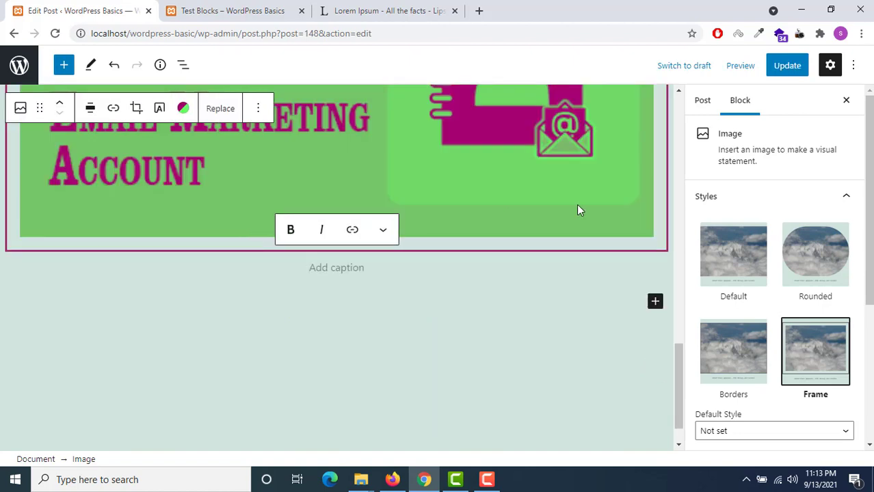
Set the alignment of the Cover block above the contact image to Wide width
scroll(578, 210, "up", 8)
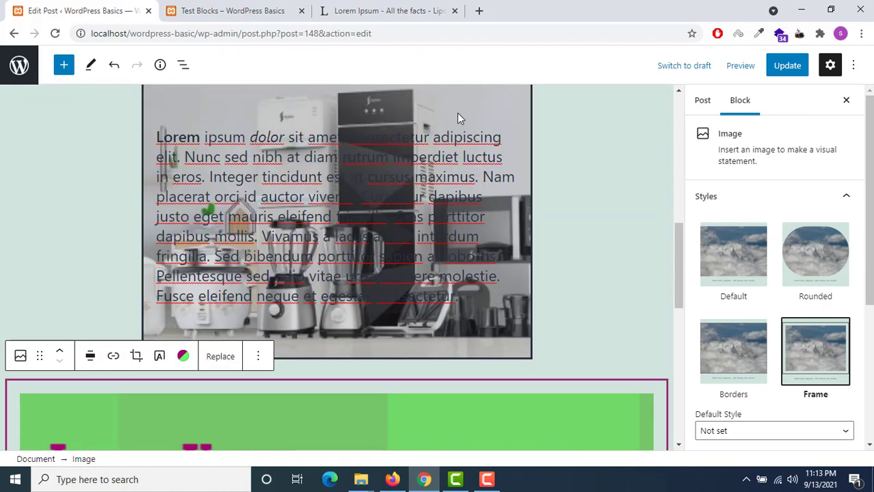
left_click(455, 128)
scroll(494, 152, "up", 3)
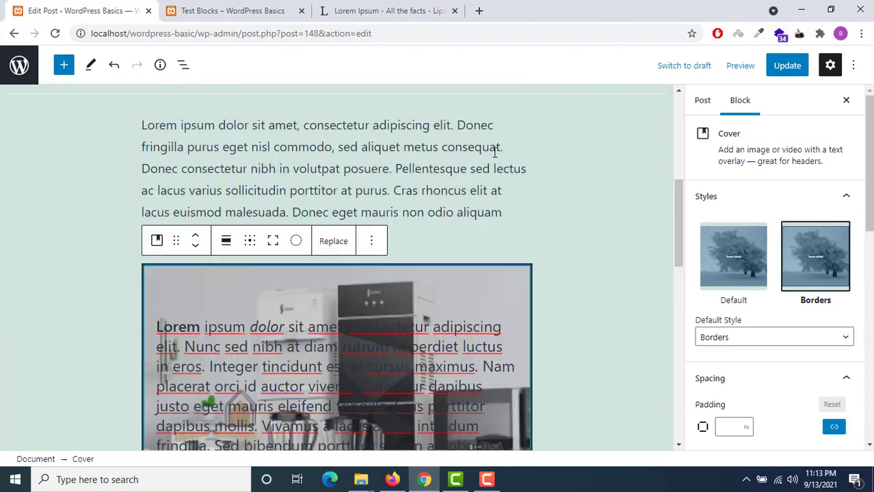
left_click(372, 241)
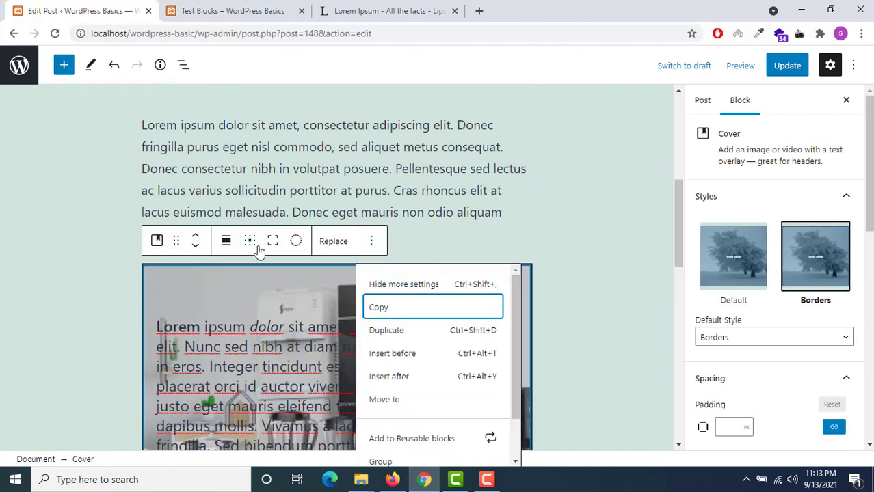
left_click(228, 243)
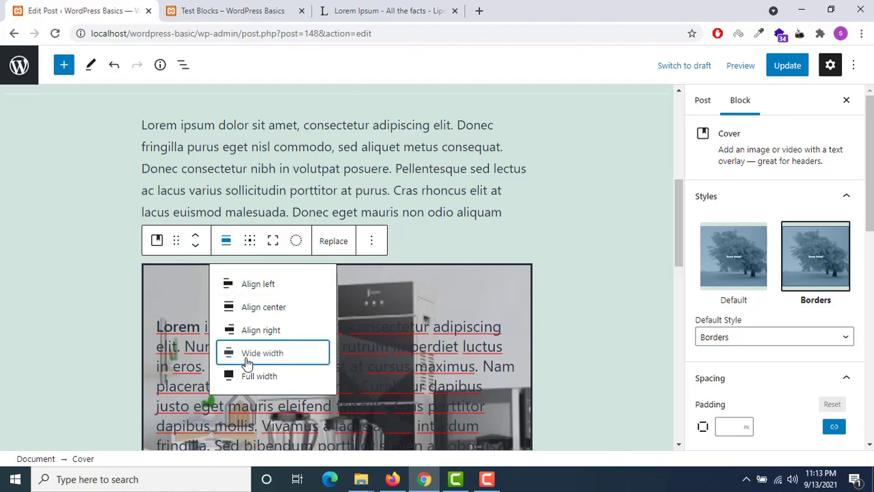
left_click(246, 362)
Update the post and reload its published page to review the wide cover and contact image
left_click(799, 66)
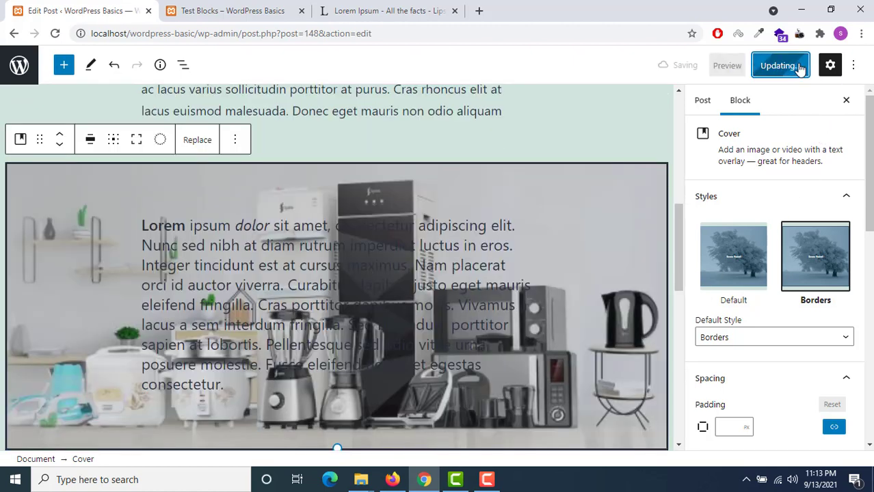
left_click(199, 11)
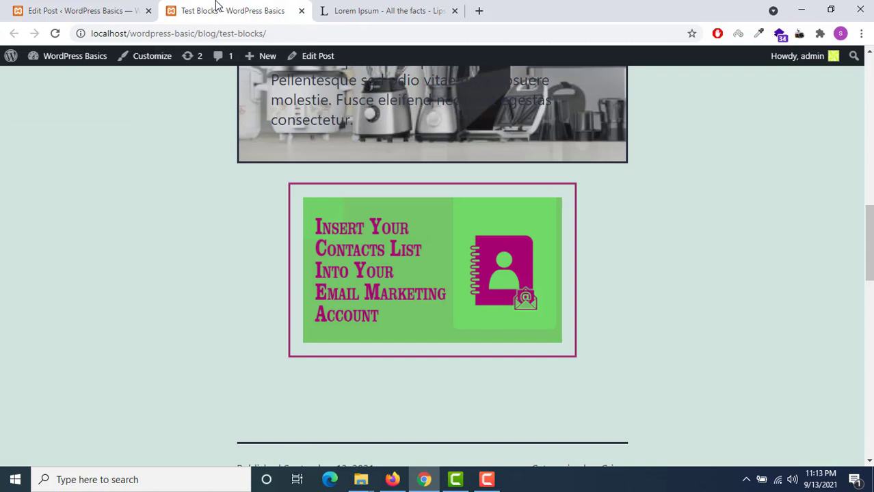
left_click(53, 35)
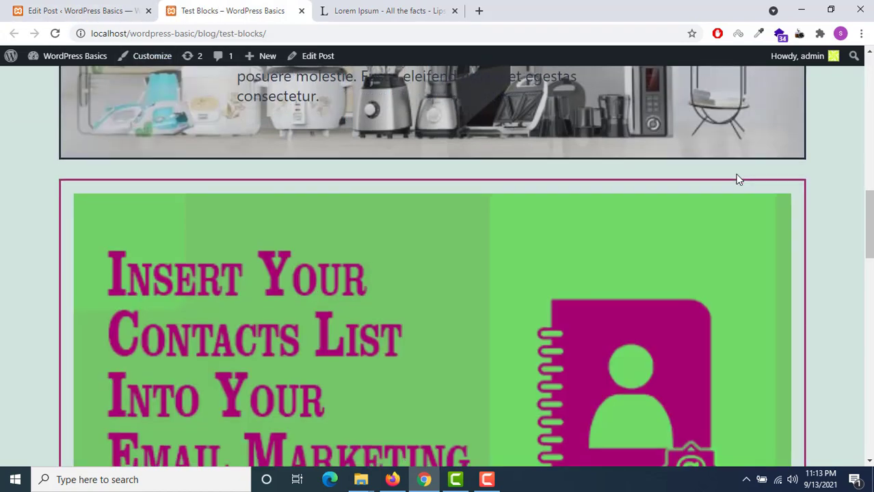
scroll(710, 186, "up", 6)
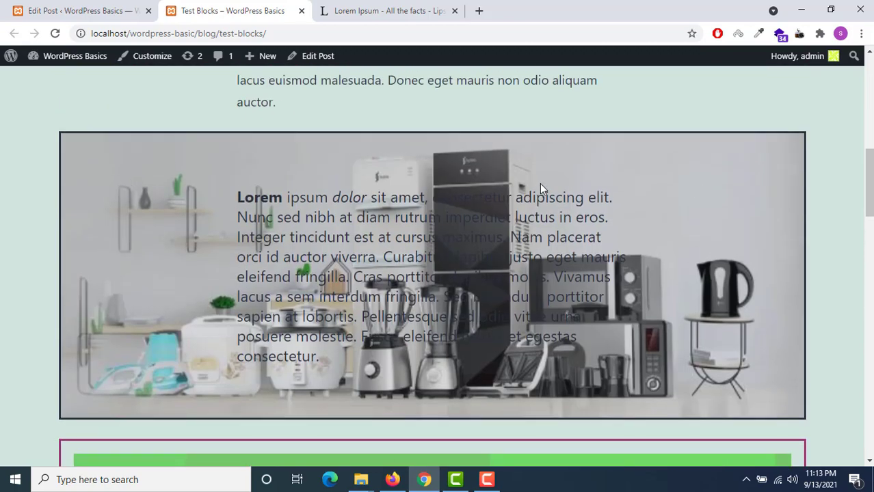
scroll(522, 176, "down", 2)
Back in the post editor, change the contact image's duotone filter to the blue and red preset
left_click(110, 11)
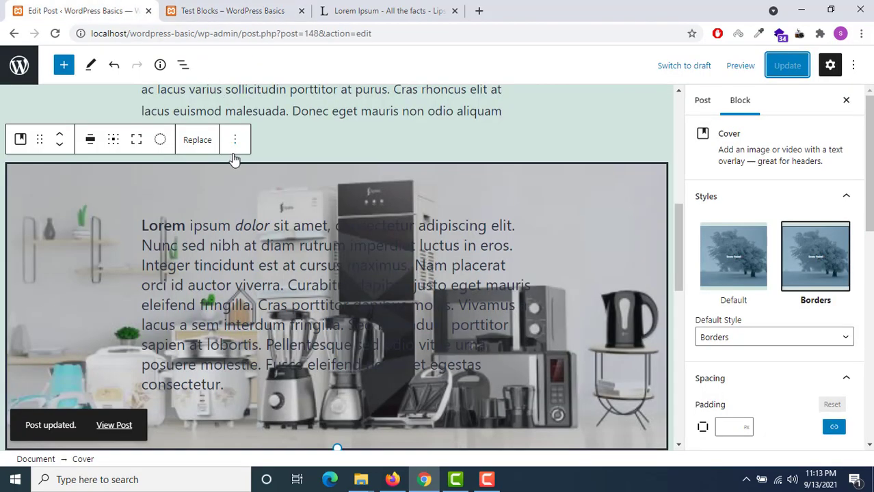
scroll(234, 159, "down", 5)
left_click(267, 204)
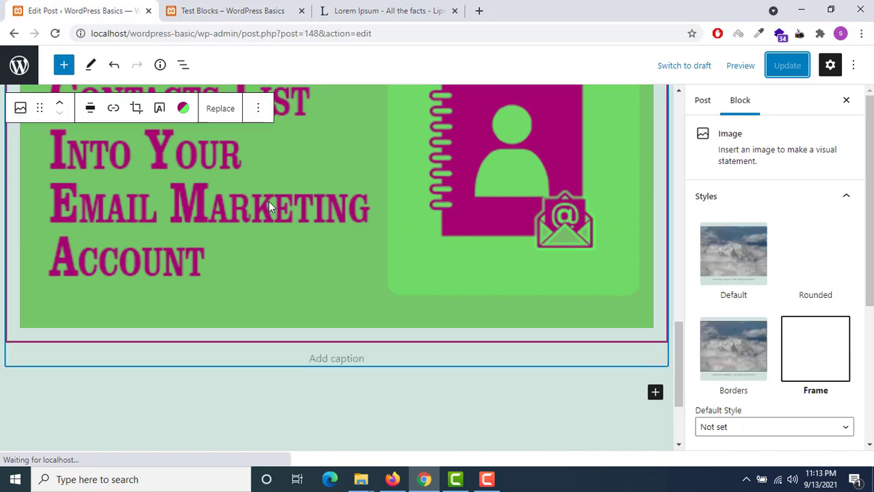
scroll(268, 200, "up", 4)
left_click(184, 192)
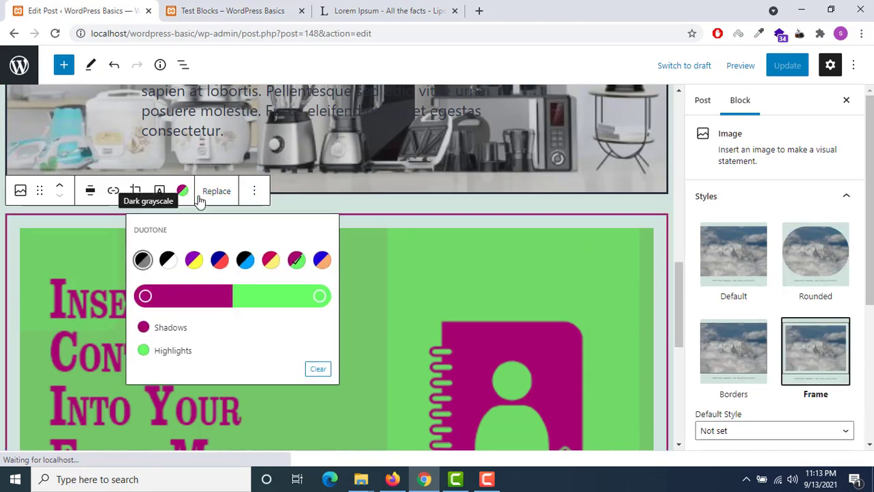
left_click(183, 355)
left_click(219, 261)
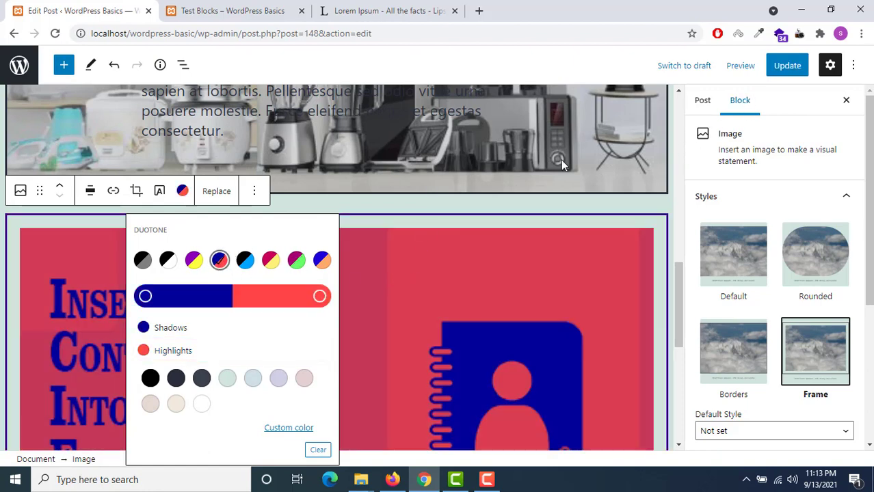
Update the post and reload its published page to check the blue and red contact image
left_click(787, 65)
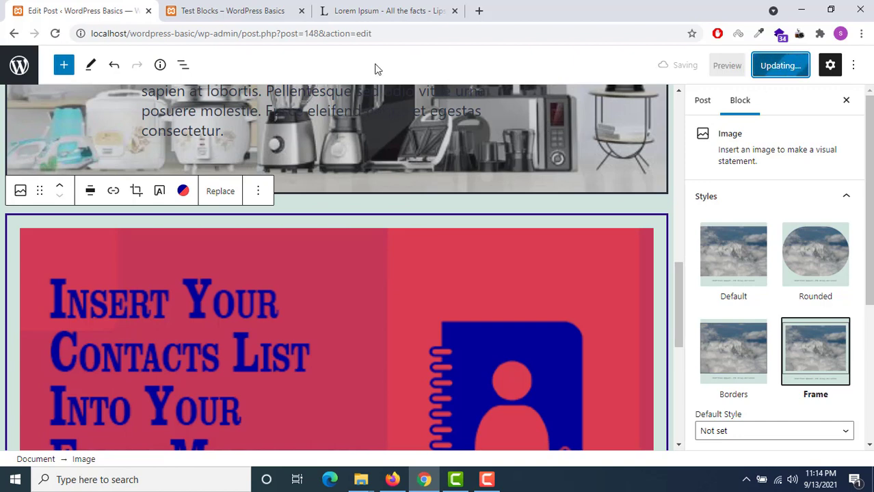
left_click(246, 7)
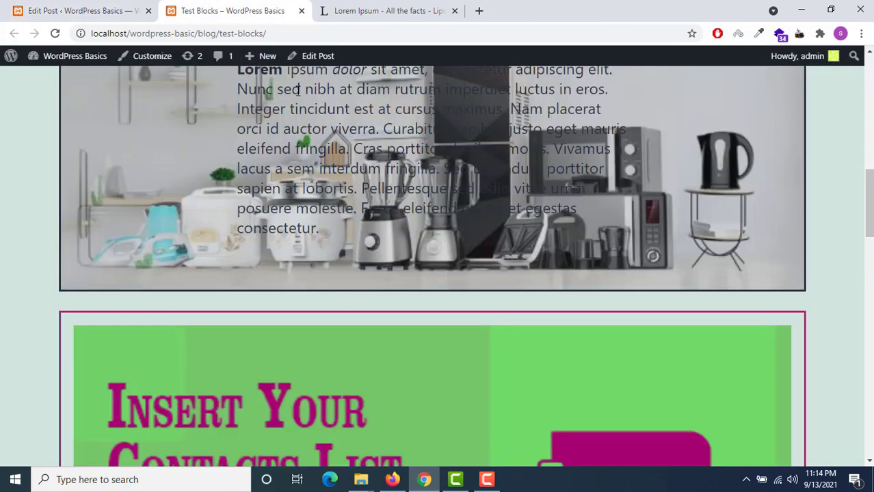
left_click(54, 33)
scroll(705, 154, "down", 4)
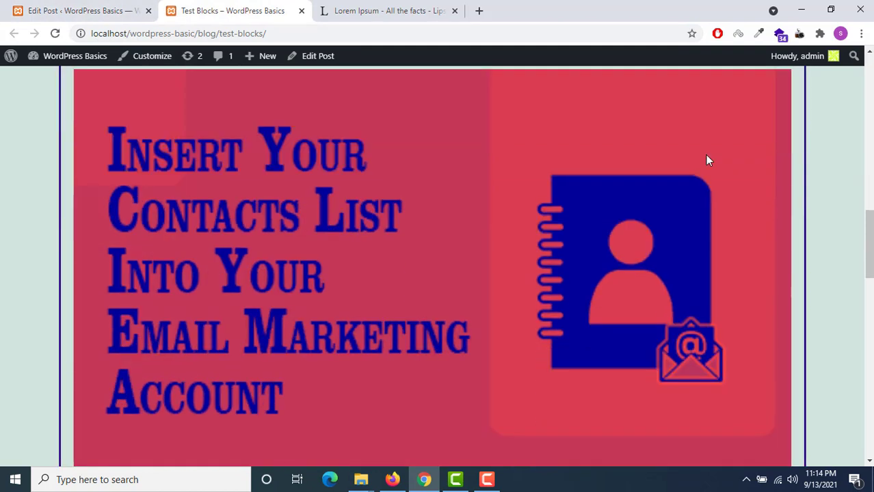
Return to the post editor and apply the Borders style to the contact image
left_click(95, 16)
scroll(432, 219, "down", 3)
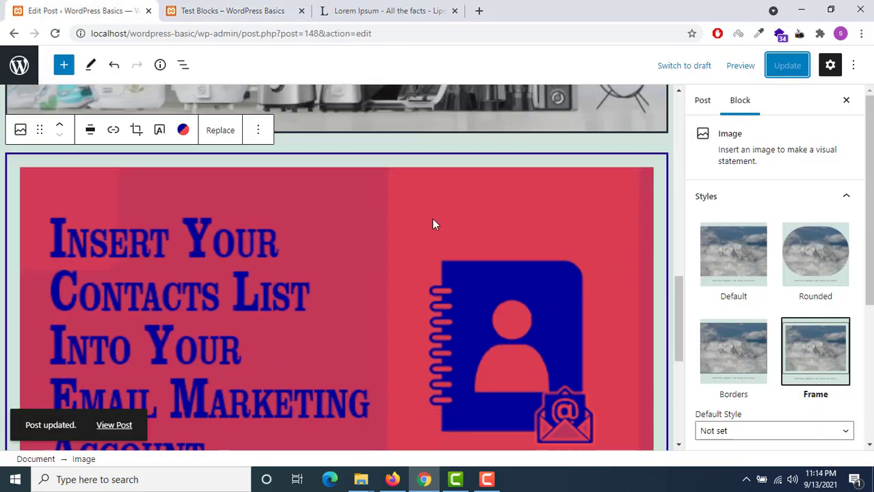
left_click(749, 362)
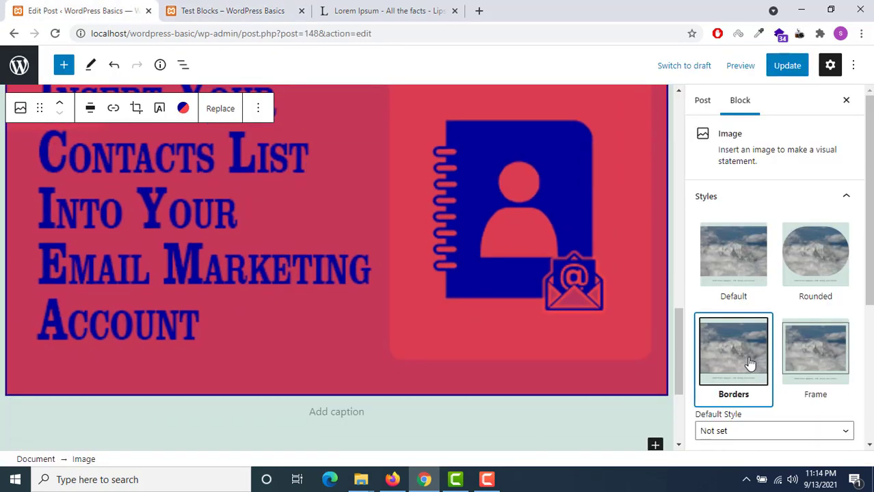
Update the post and check the contact image's border on the published page
left_click(785, 68)
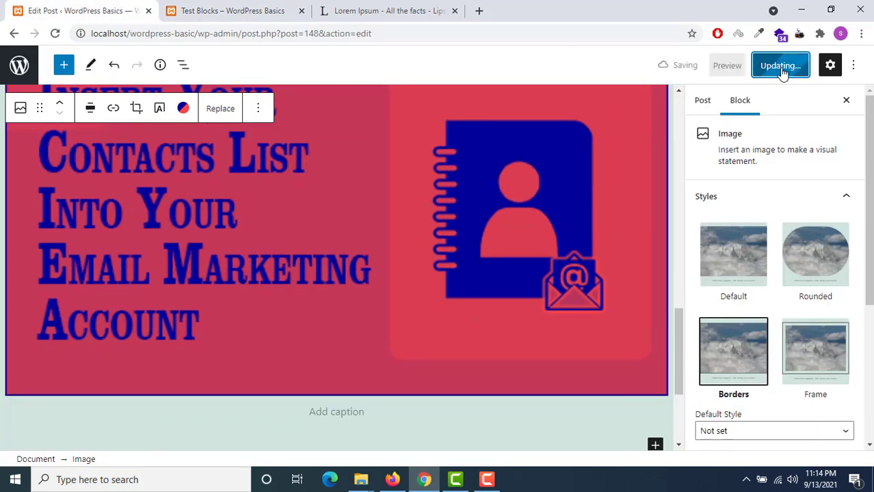
left_click(209, 8)
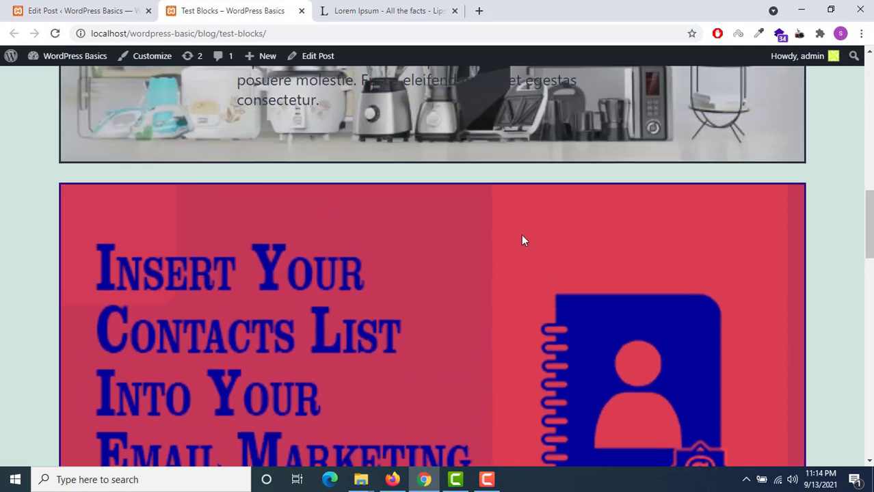
Return to the post editor and apply the blue and red duotone preset to the kitchen appliances Cover block
left_click(75, 10)
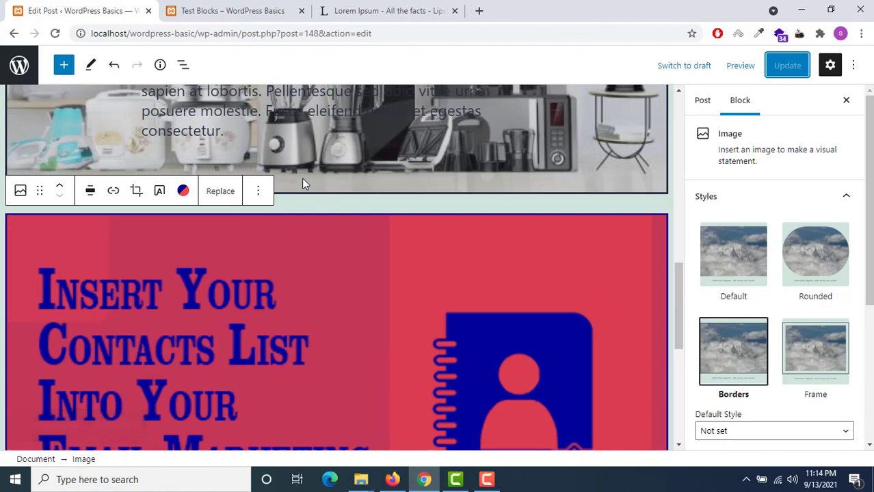
scroll(302, 177, "up", 3)
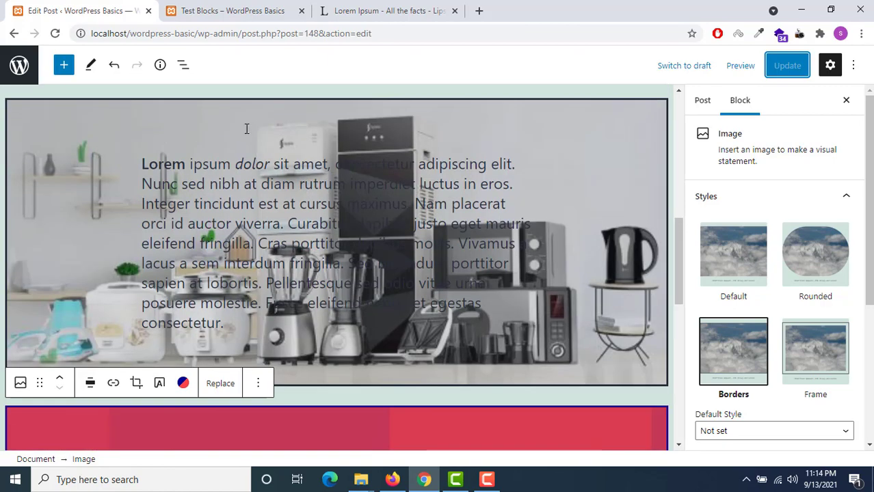
left_click(246, 128)
left_click(241, 119)
left_click(198, 115)
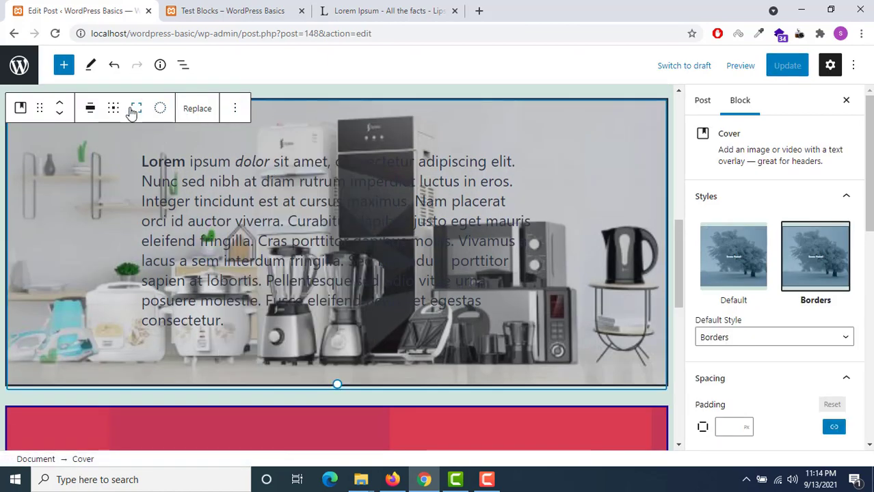
left_click(158, 109)
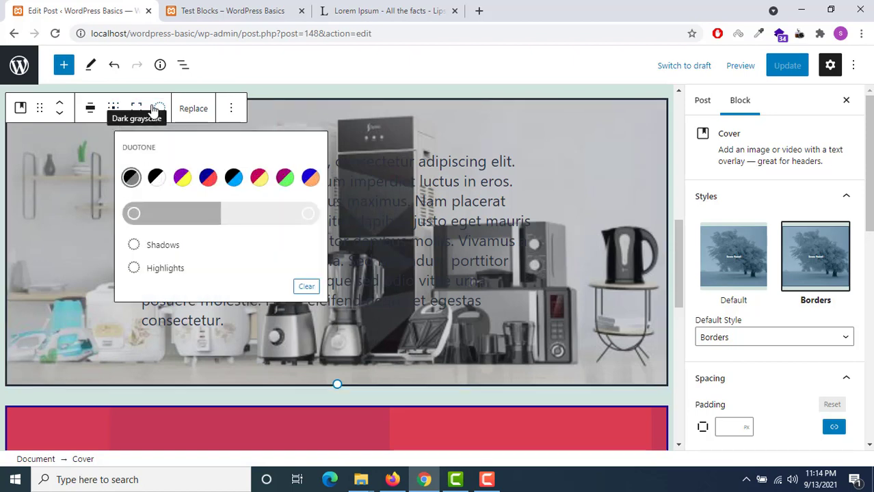
left_click(208, 177)
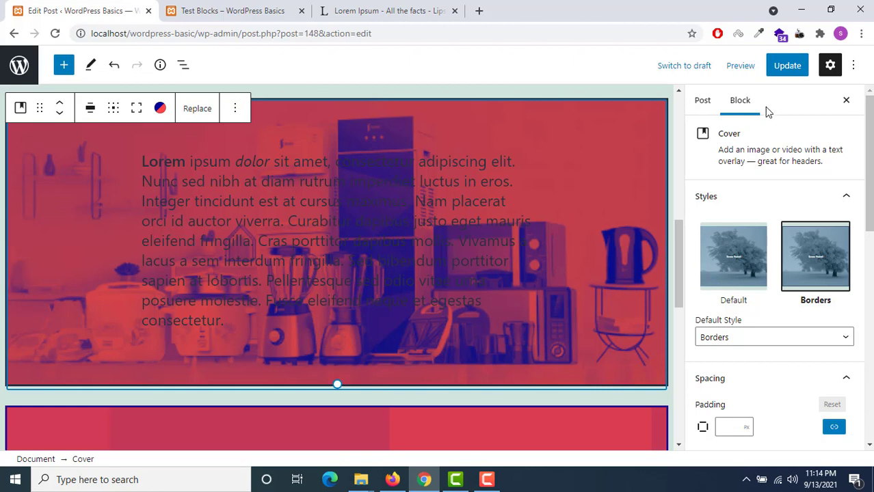
Try the purple and yellow duotone preset on the Cover block and settle on the blue and orange preset
left_click(160, 108)
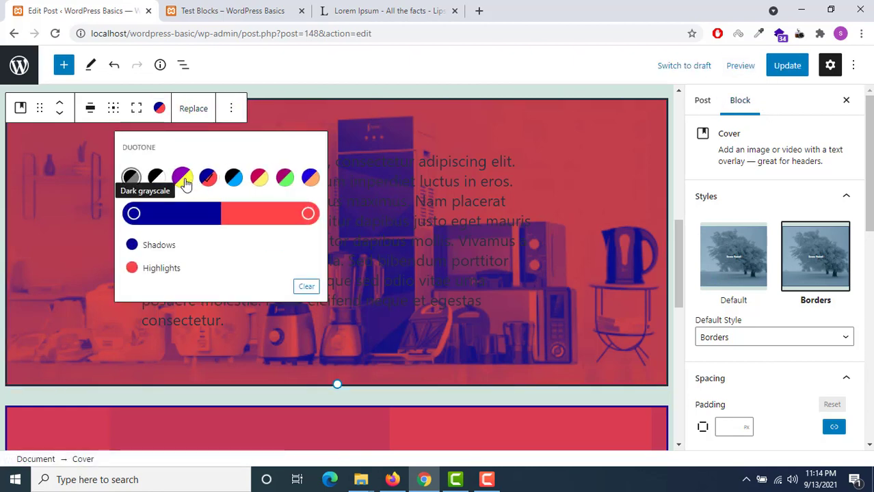
left_click(183, 178)
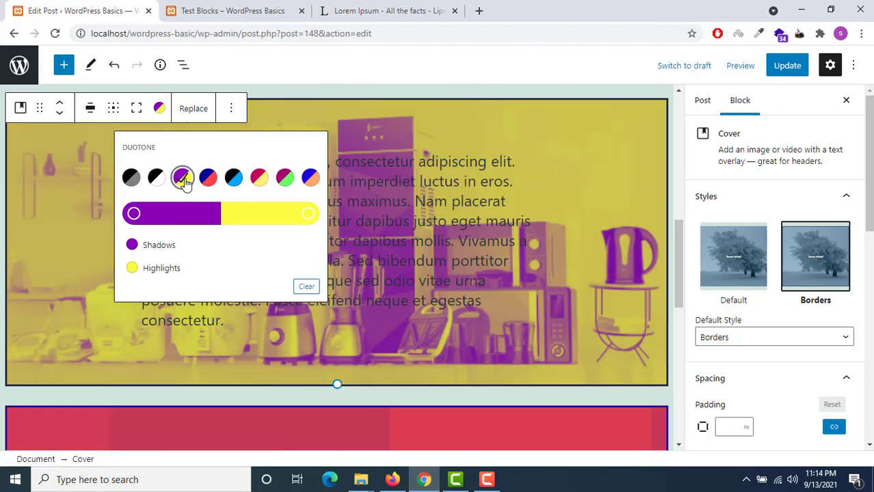
left_click(310, 179)
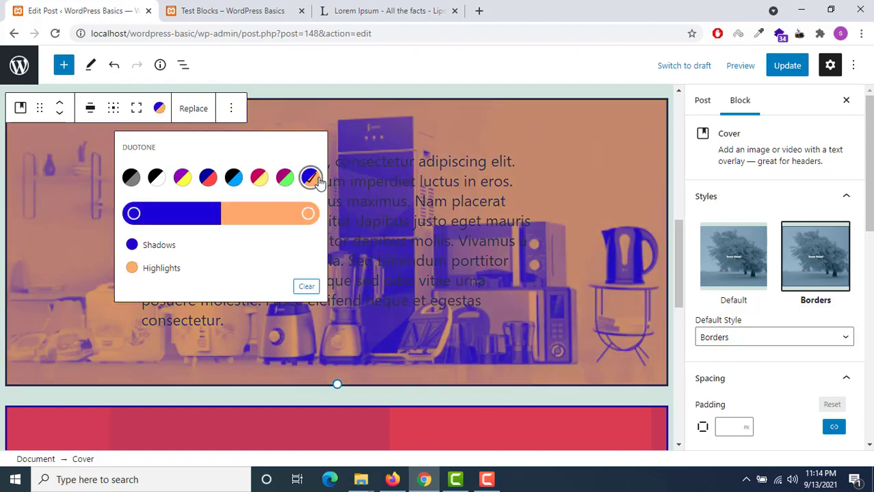
left_click(672, 116)
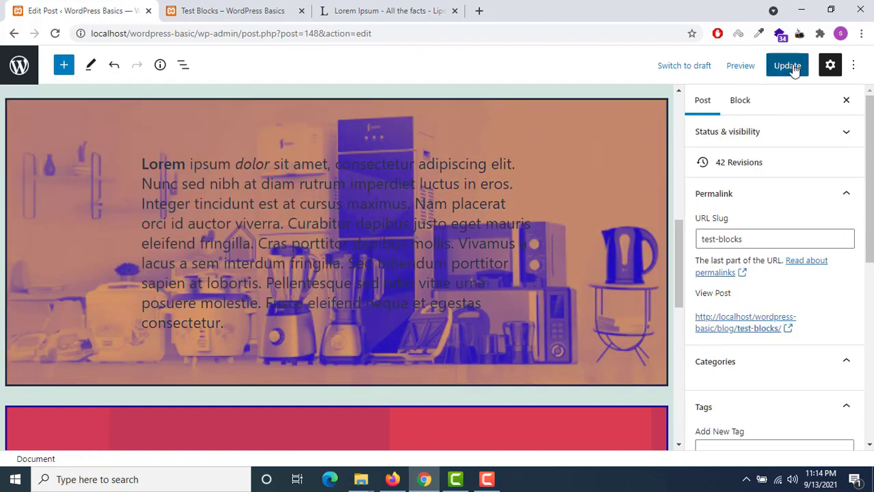
Update the post and reload its published page to check the Cover block's blue and orange duotone filter
left_click(788, 66)
left_click(232, 7)
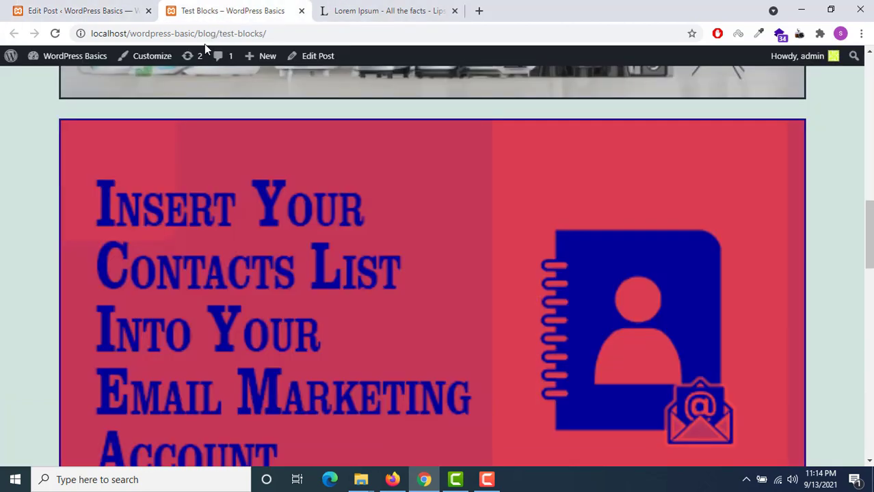
left_click(53, 34)
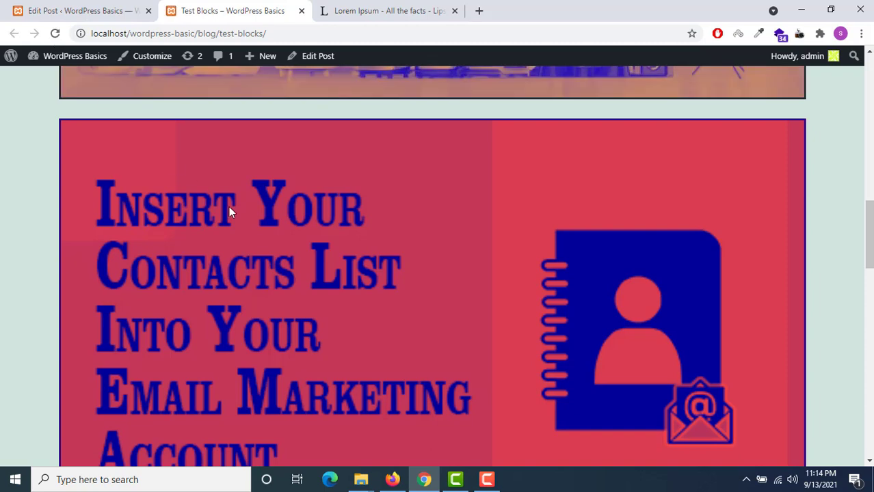
scroll(228, 207, "down", 3)
scroll(228, 206, "up", 5)
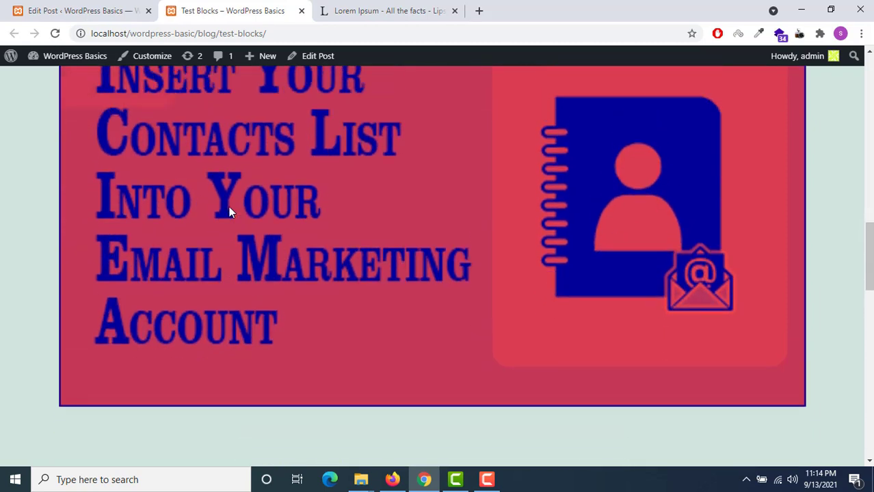
scroll(229, 207, "up", 5)
scroll(228, 207, "down", 8)
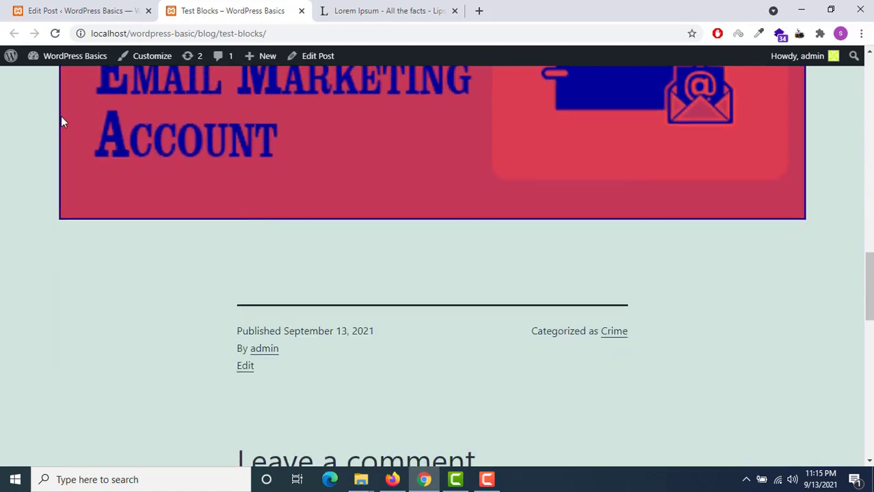
scroll(61, 121, "up", 5)
Return to the post editor and review the contact image at the end of the post
left_click(51, 7)
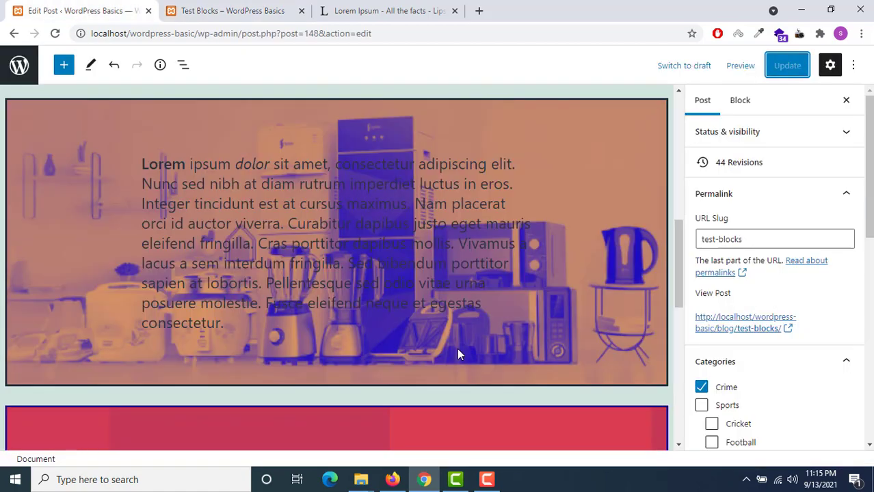
scroll(562, 249, "down", 10)
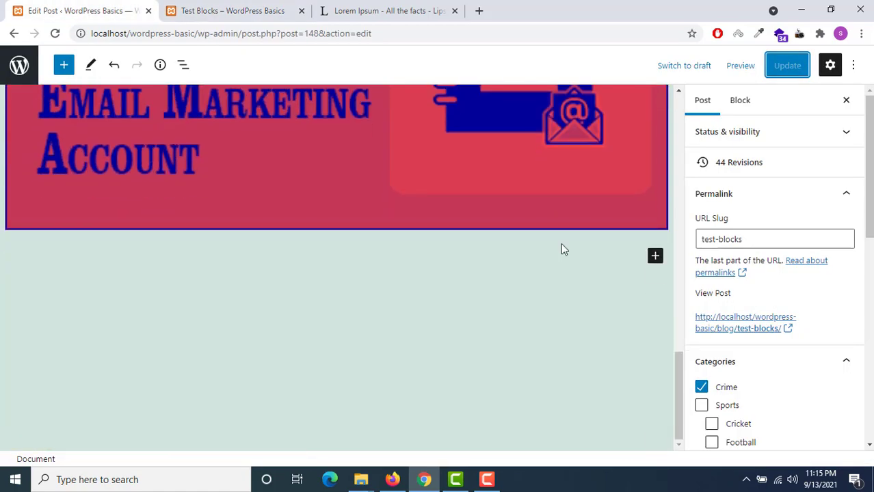
scroll(562, 249, "up", 2)
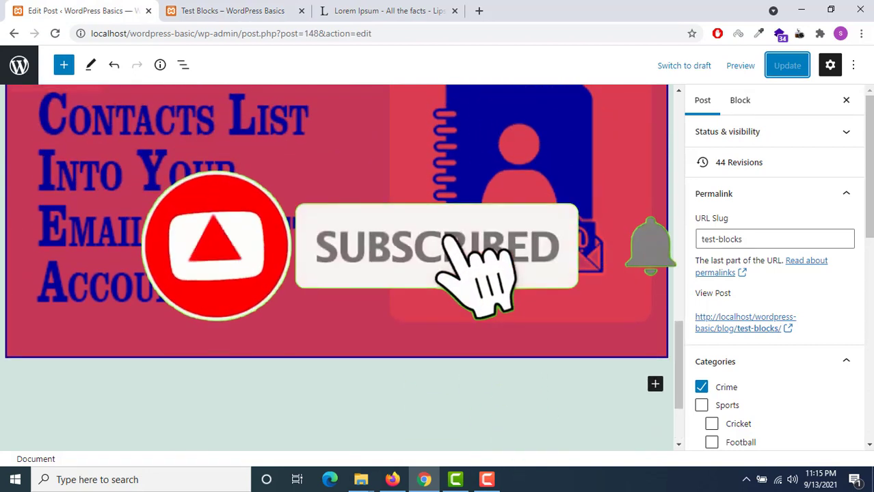